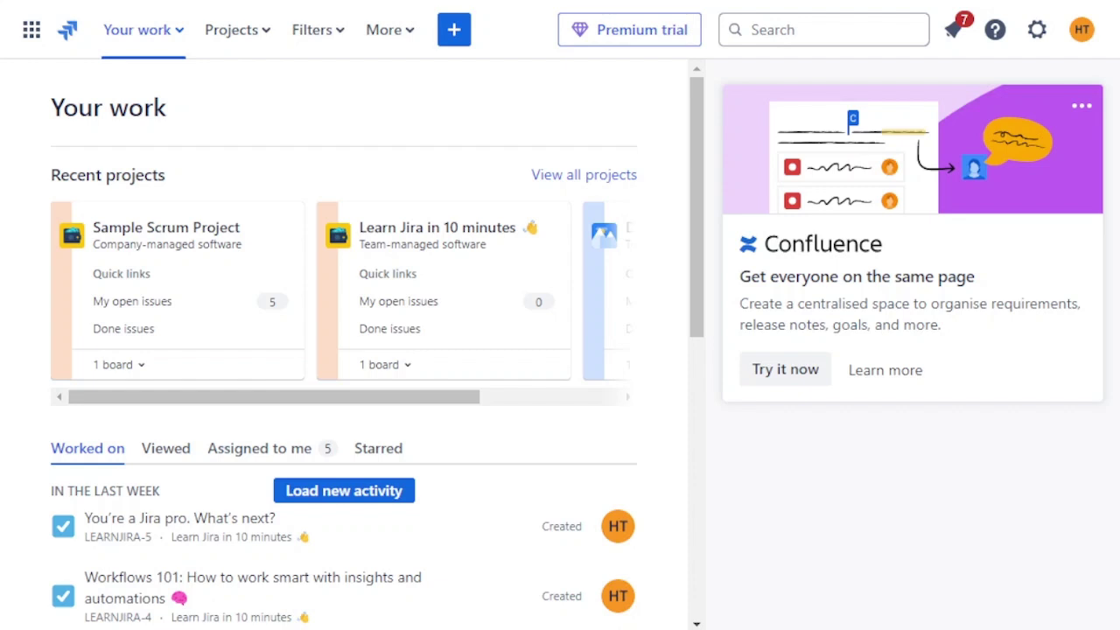
Create a dashboard named "Project Overview" with viewer and editor access left as Private.
left_click(390, 30)
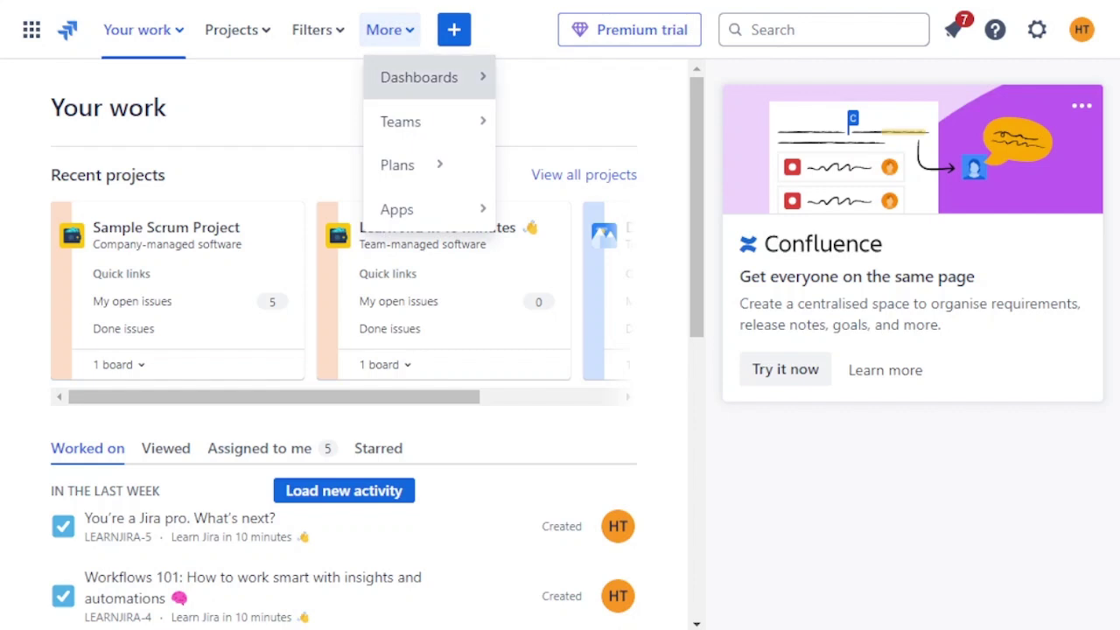
left_click(420, 77)
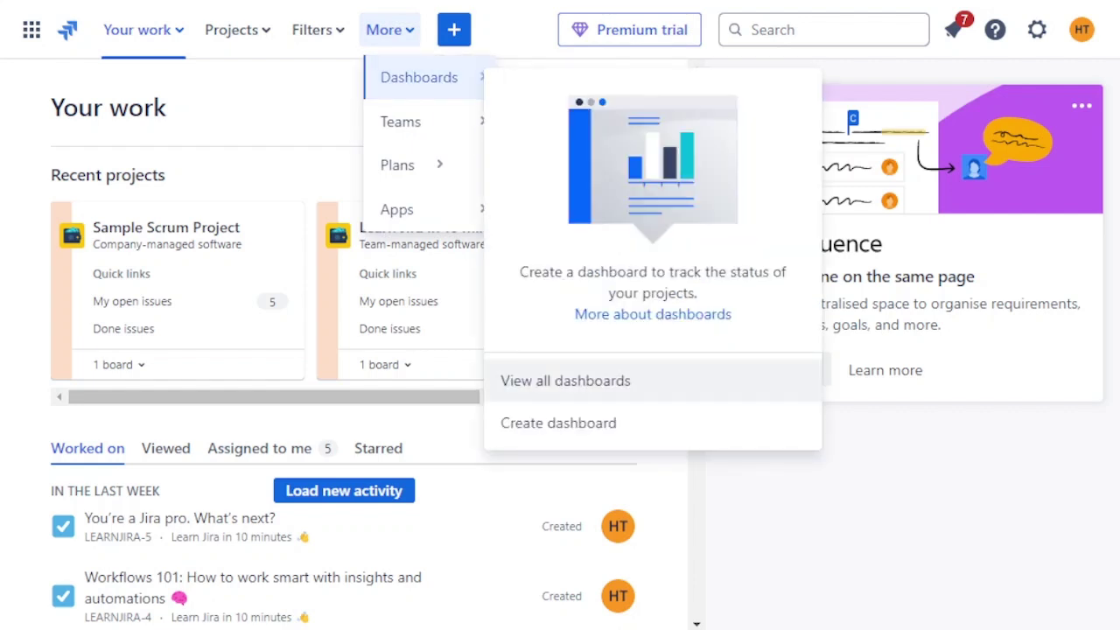
left_click(558, 423)
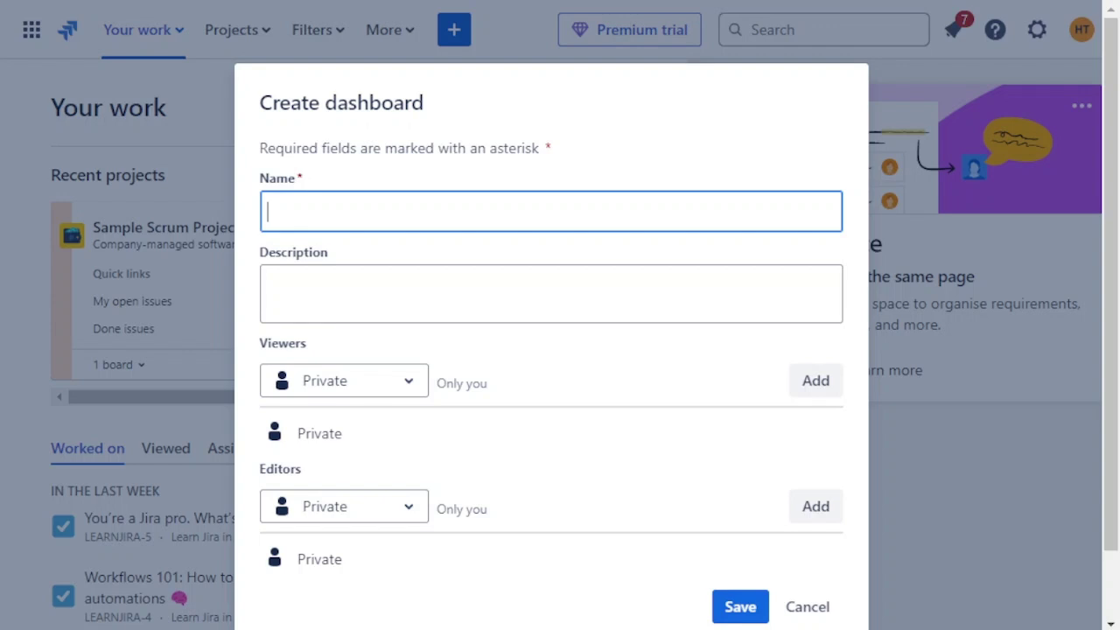
type("Project Overview")
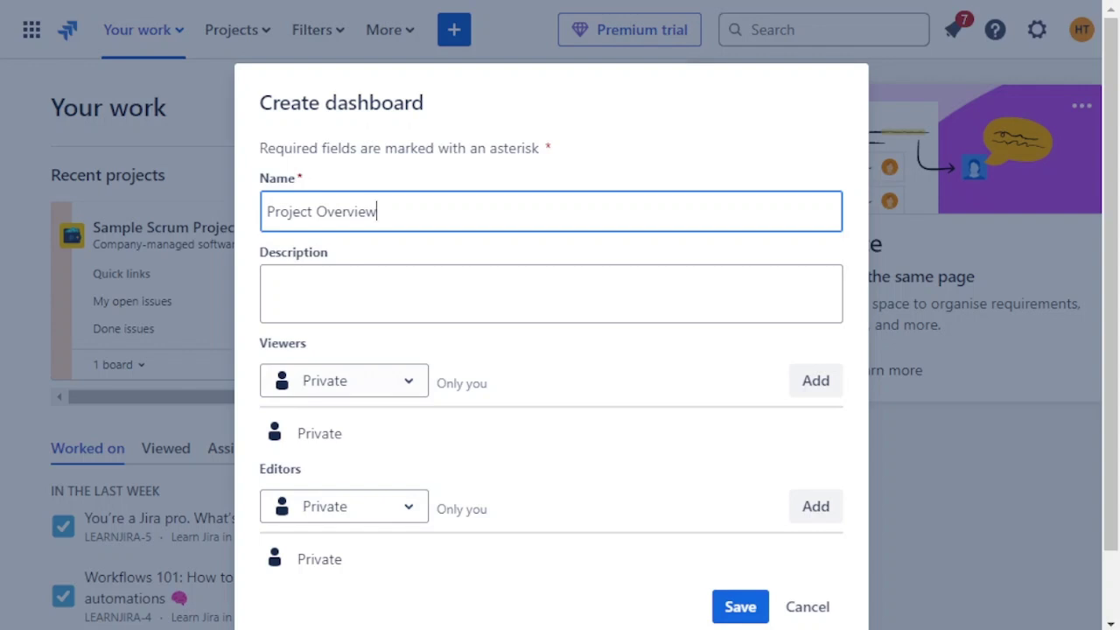
left_click(345, 380)
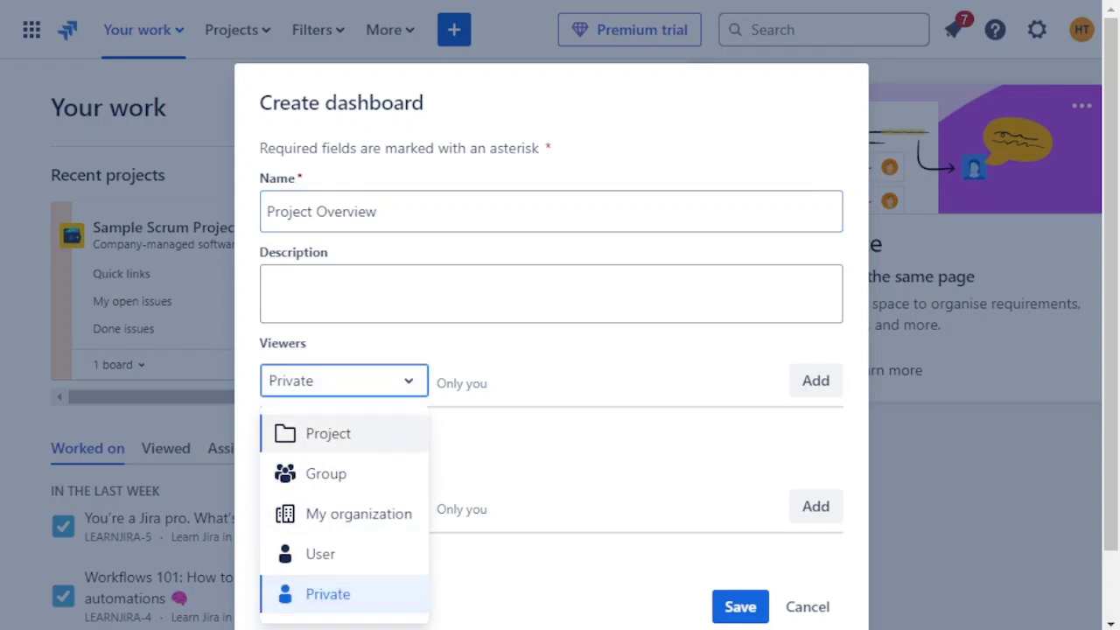
left_click(328, 434)
left_click(345, 381)
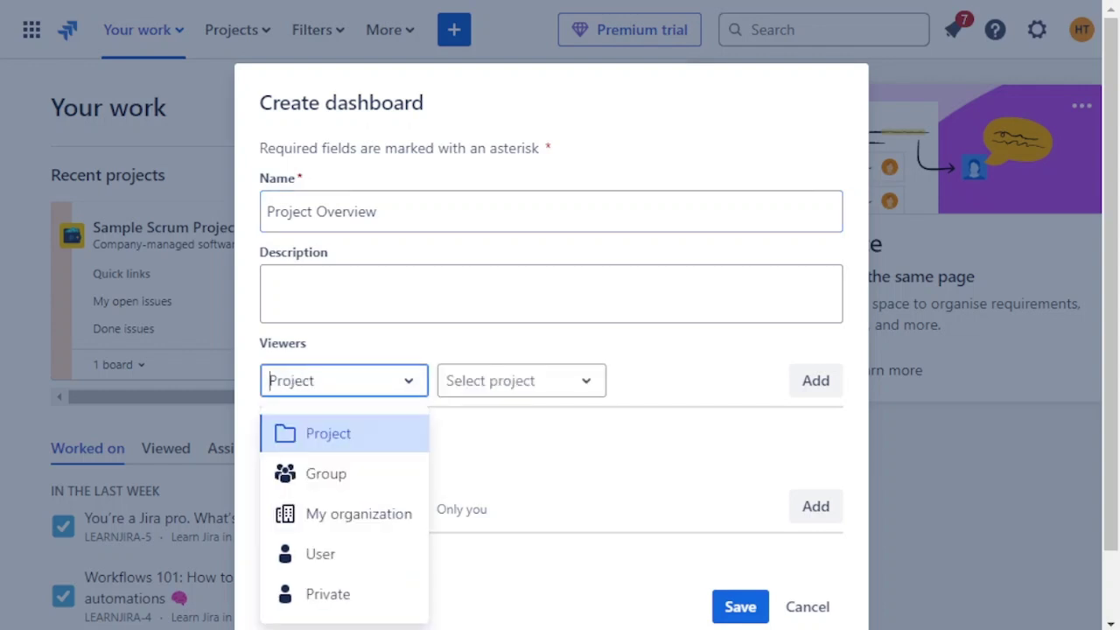
left_click(320, 593)
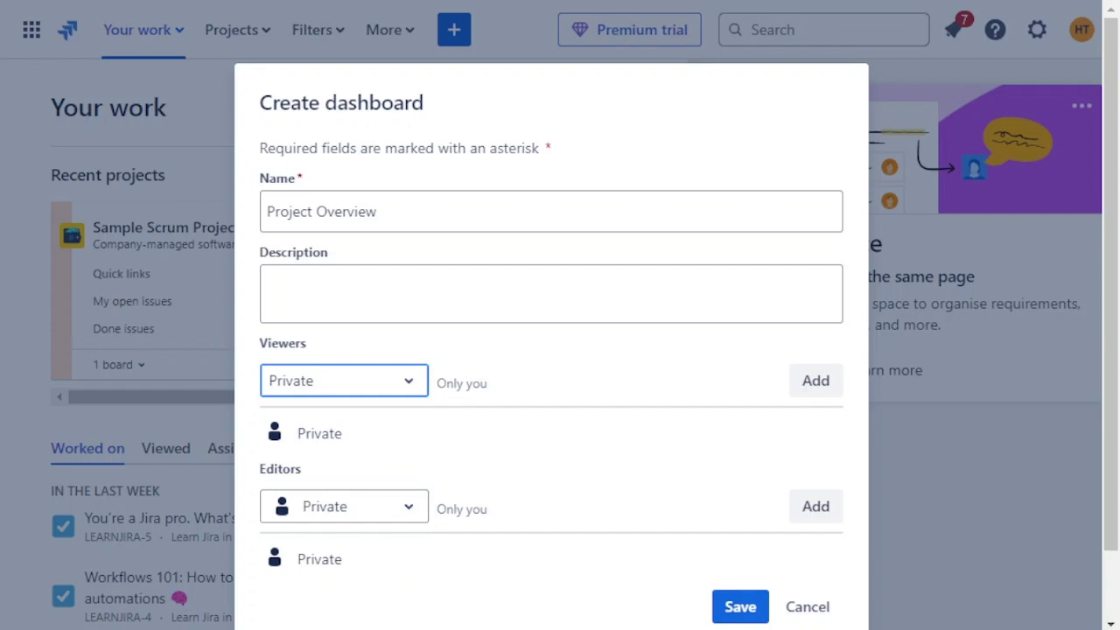
left_click(740, 606)
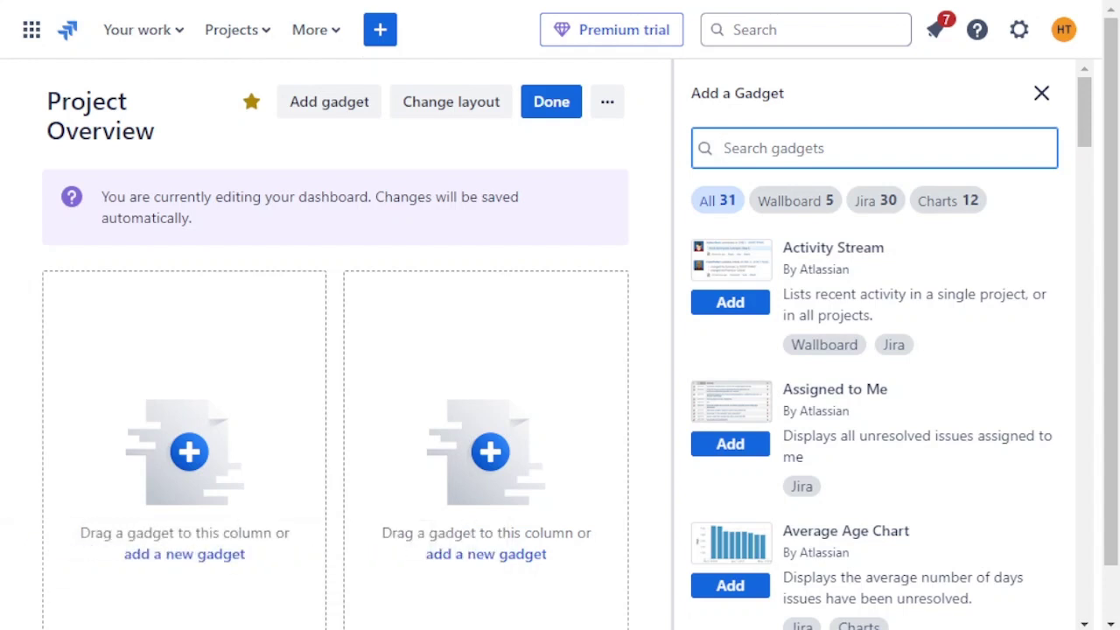
Add a Filter Results gadget to the dashboard and save it with "Filter for SSP board" as its saved filter.
type("fil")
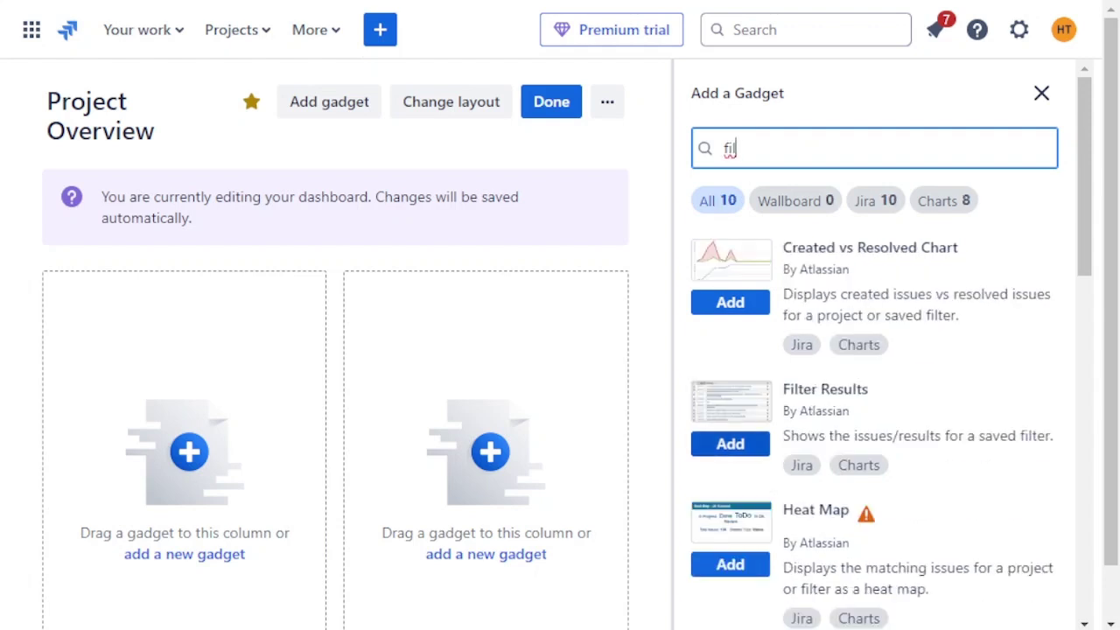
left_click(729, 443)
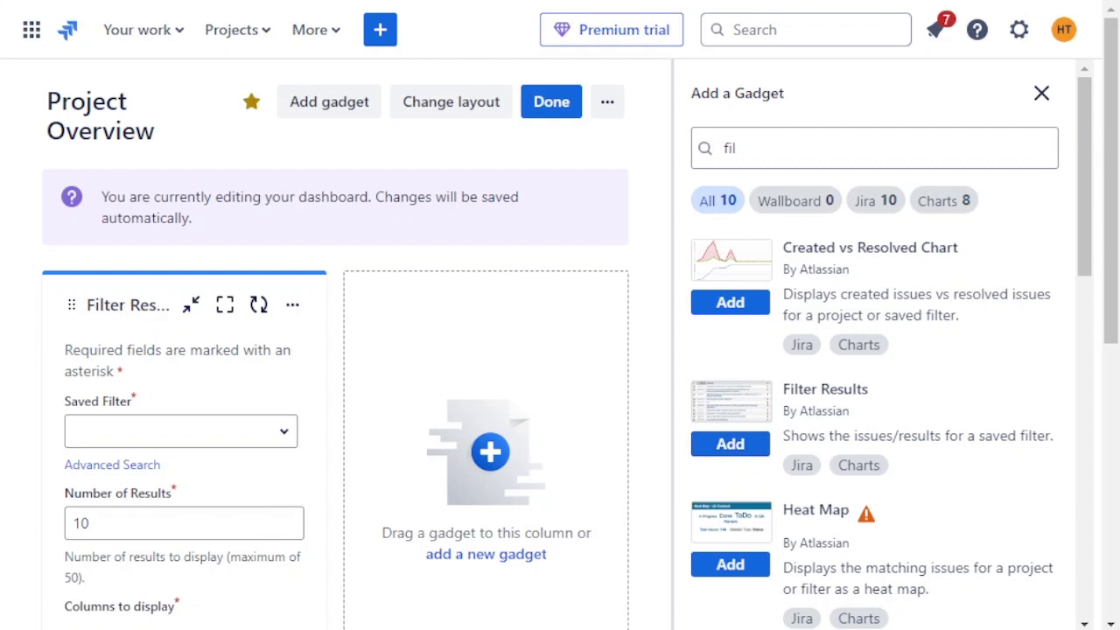
left_click(181, 431)
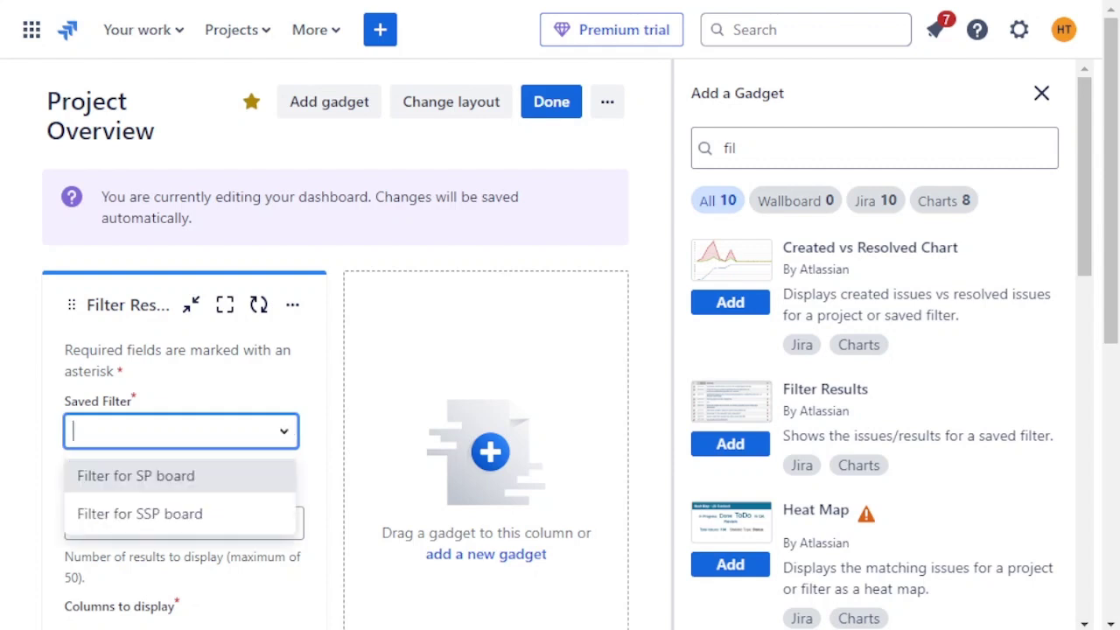
key("Down")
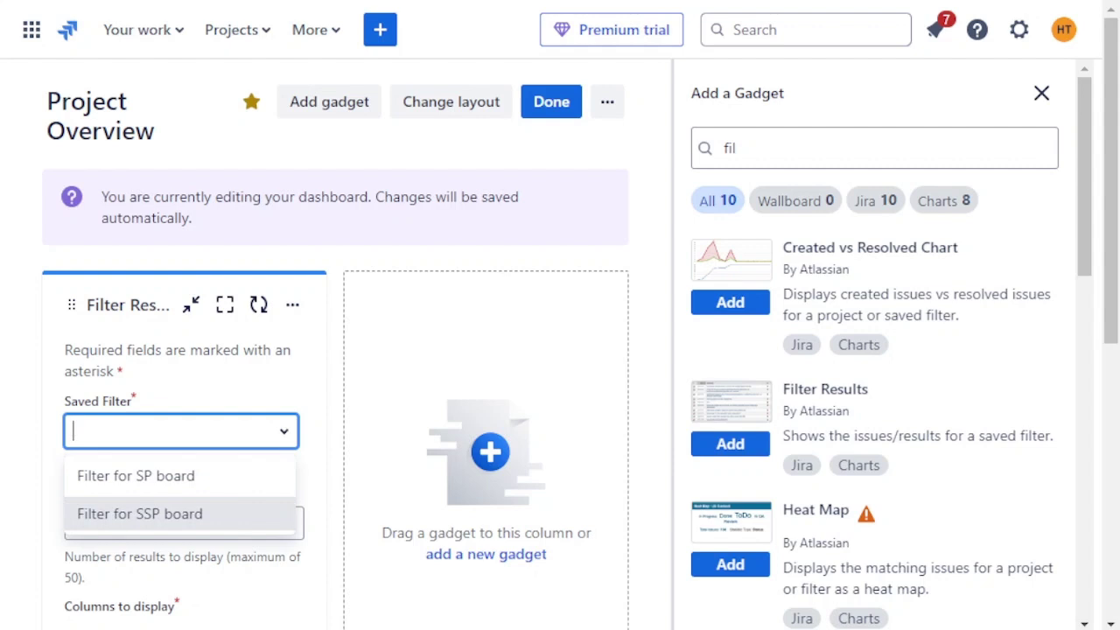
key("Return")
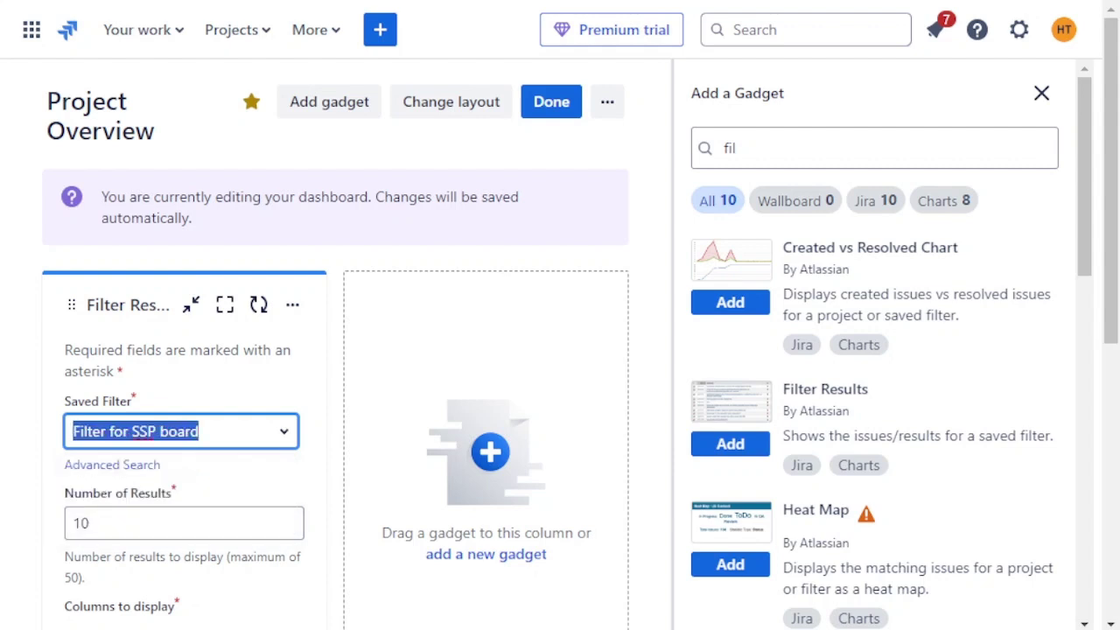
scroll(335, 394, "down", 3)
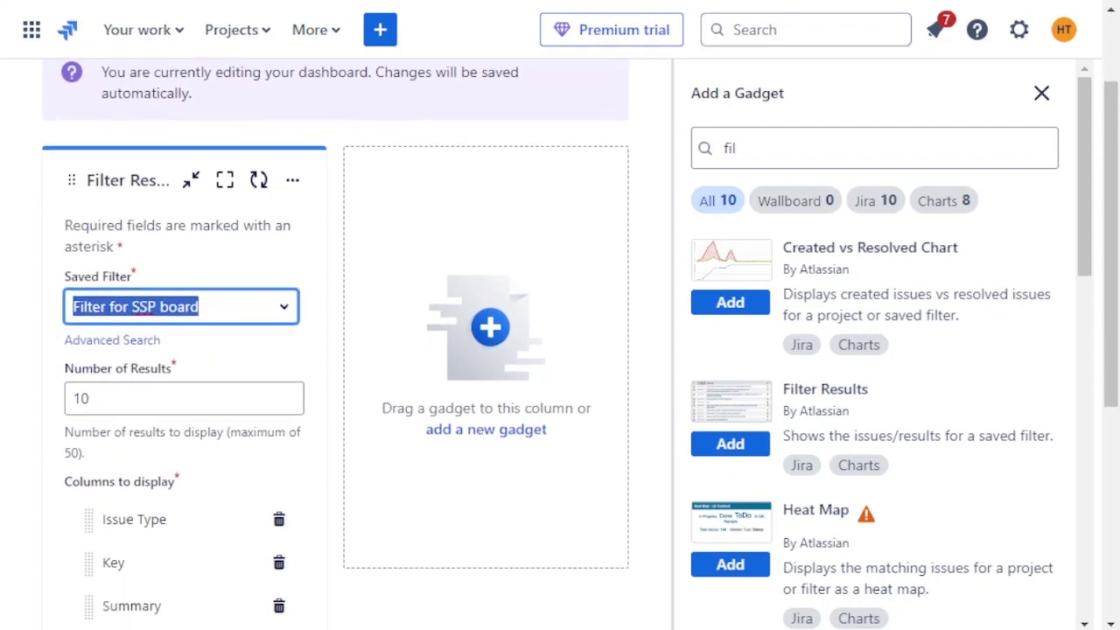
scroll(335, 394, "down", 5)
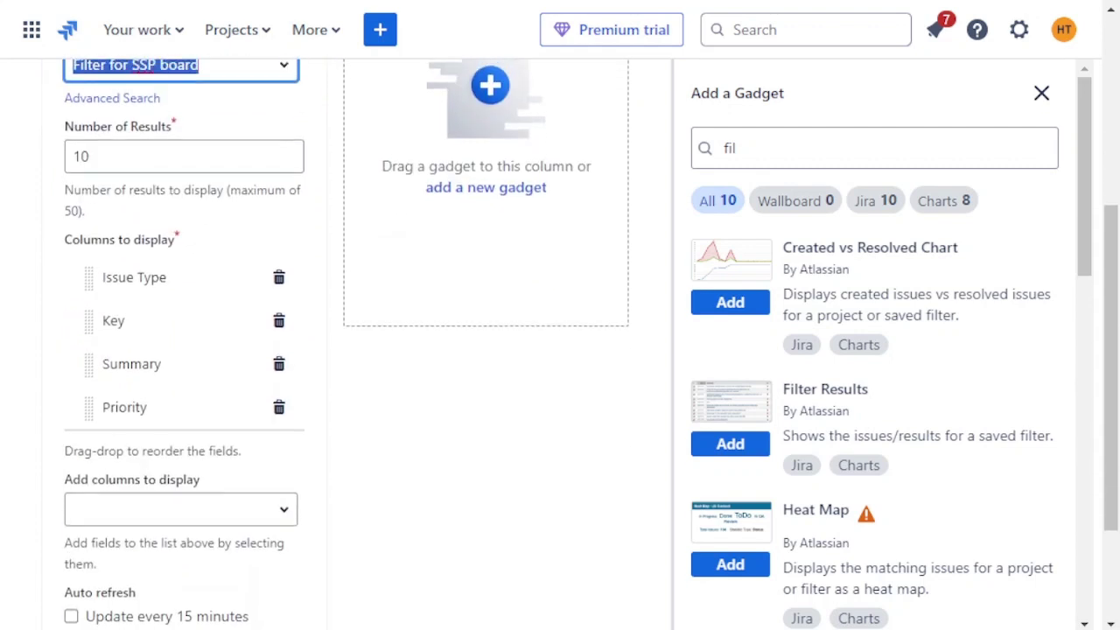
scroll(335, 393, "down", 3)
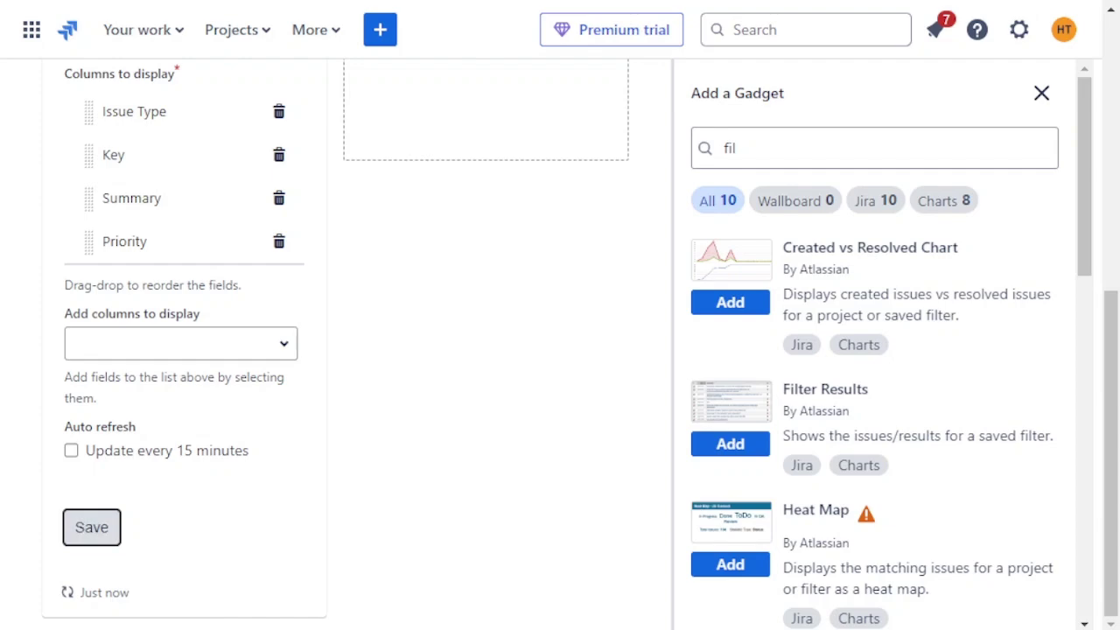
left_click(91, 527)
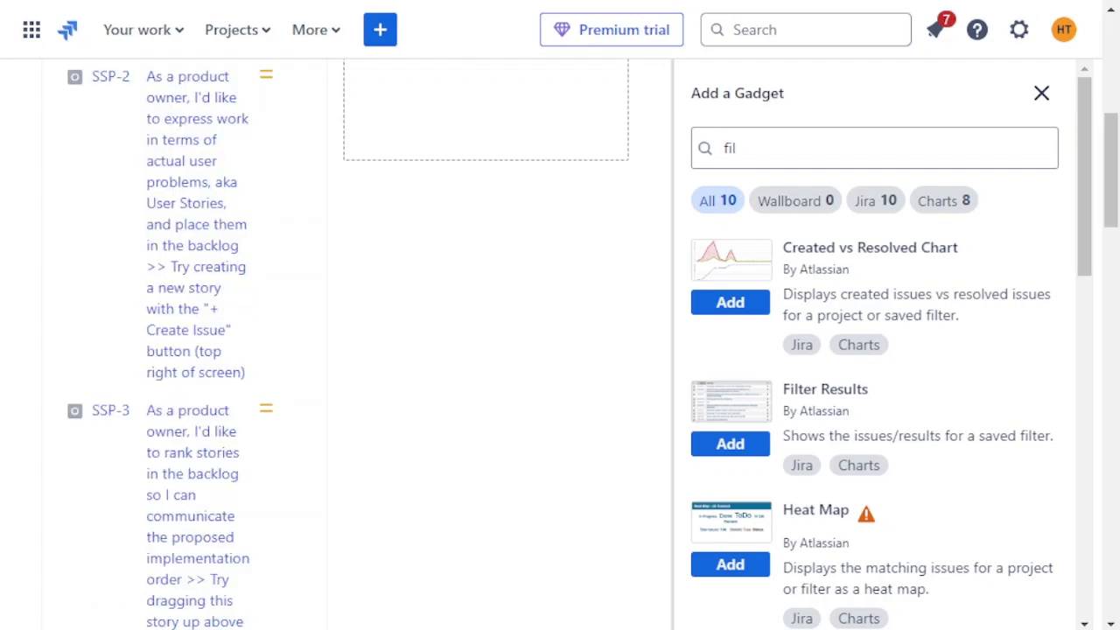
scroll(175, 472, "up", 6)
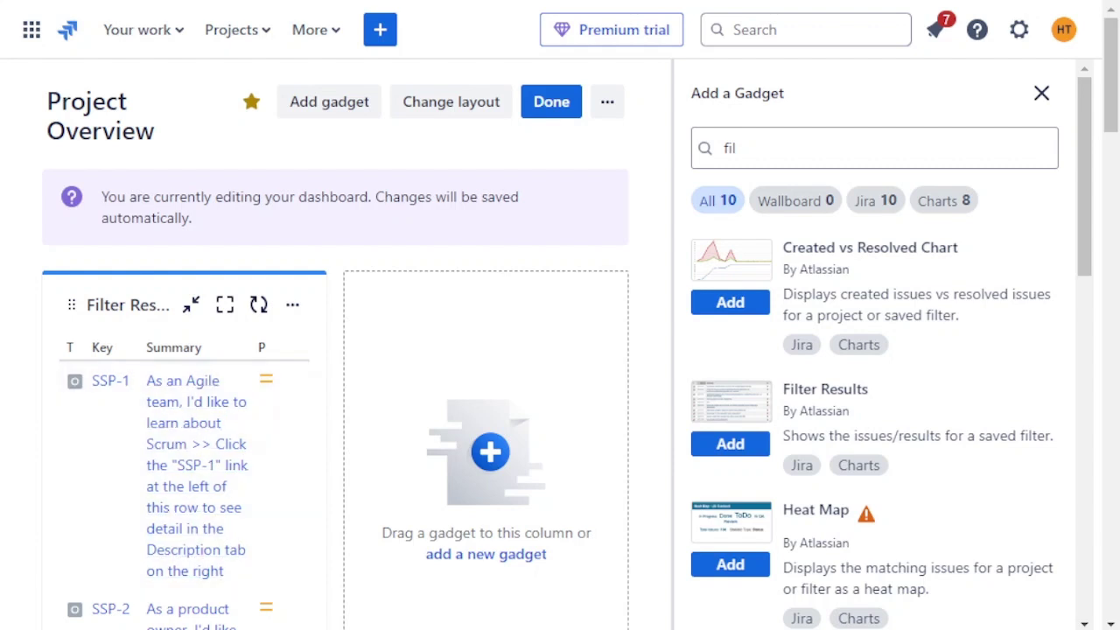
left_click(292, 304)
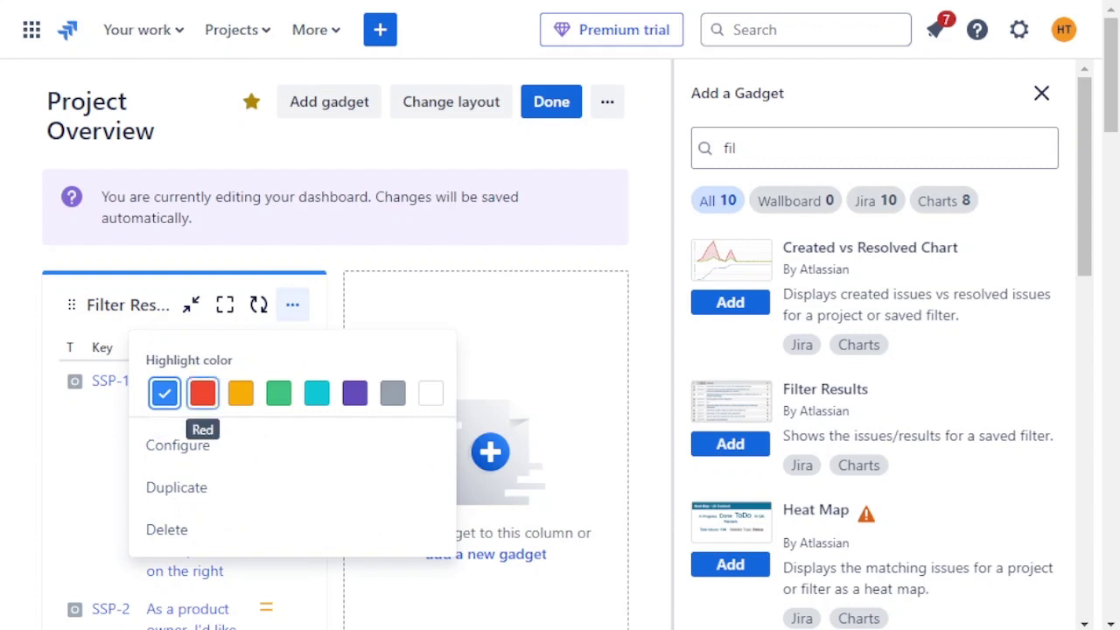
left_click(203, 393)
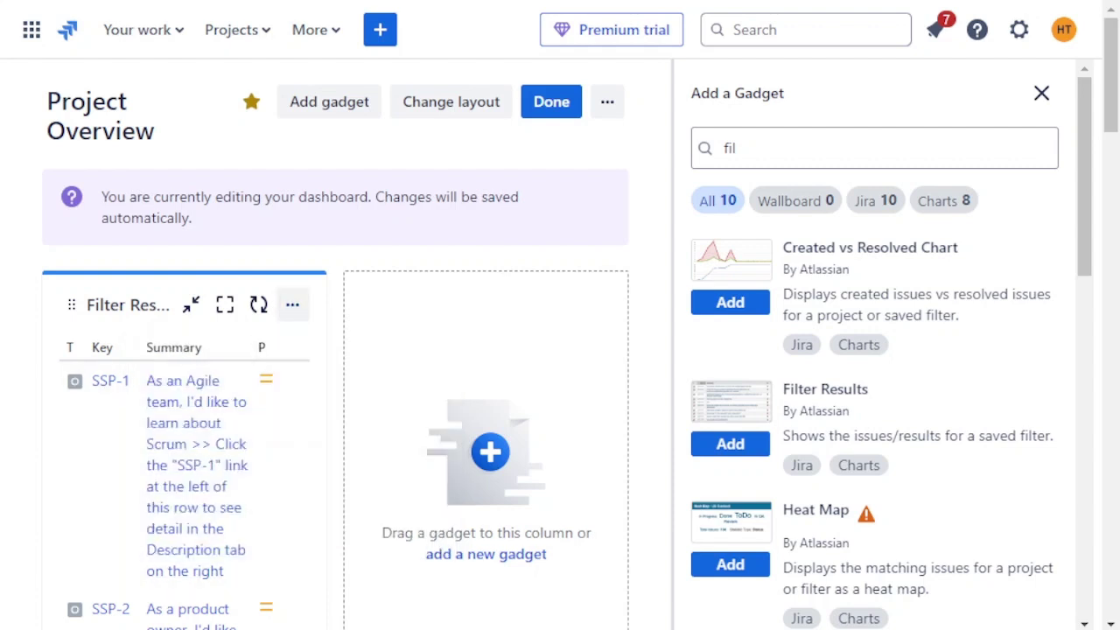
Reconfigure the Filter Results gadget to include the Assignee column, save it, and close the gadget catalogue.
left_click(292, 304)
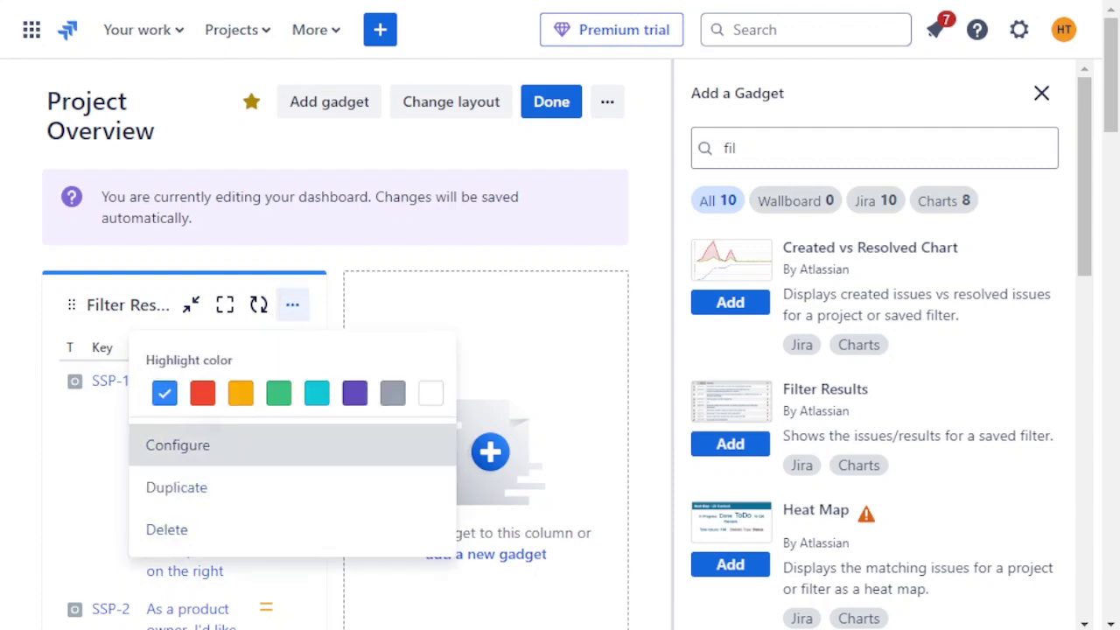
left_click(178, 445)
scroll(178, 445, "down", 3)
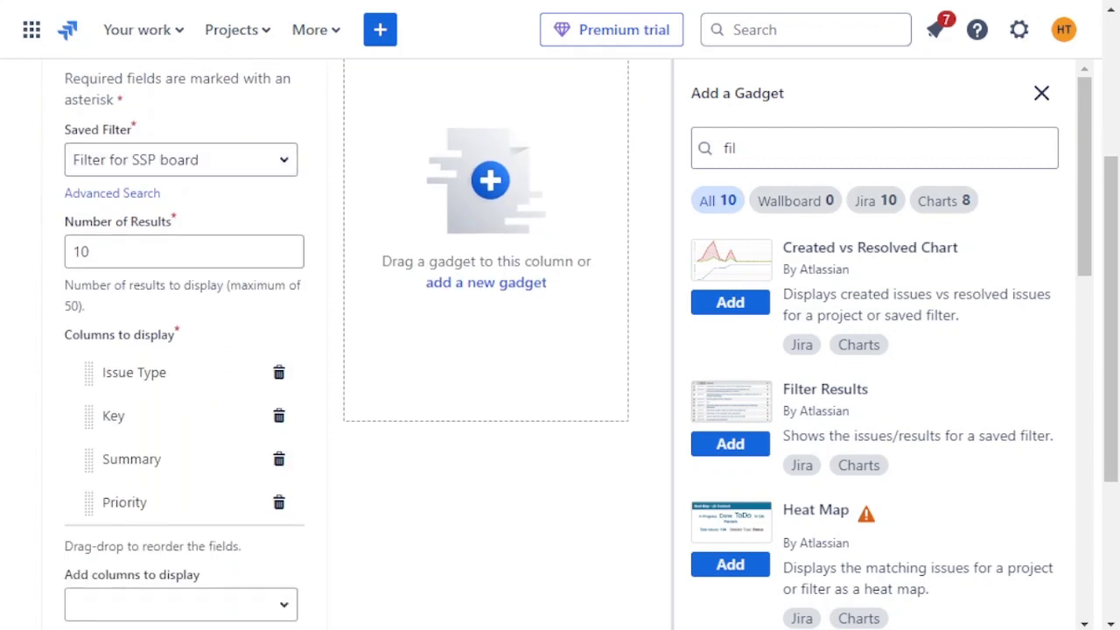
scroll(337, 350, "down", 1)
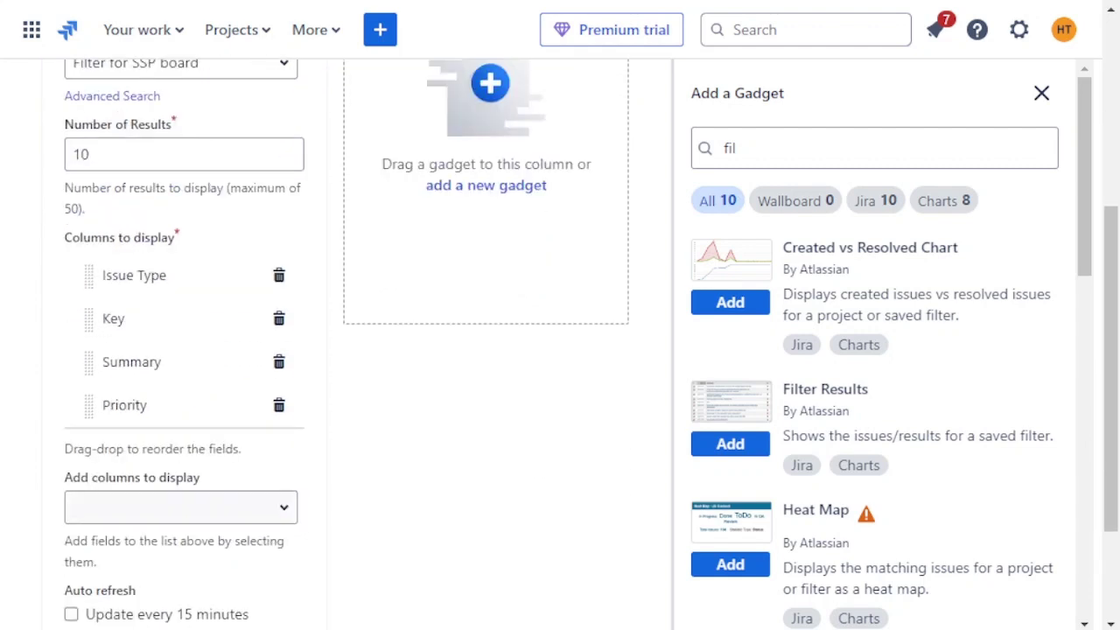
left_click(181, 507)
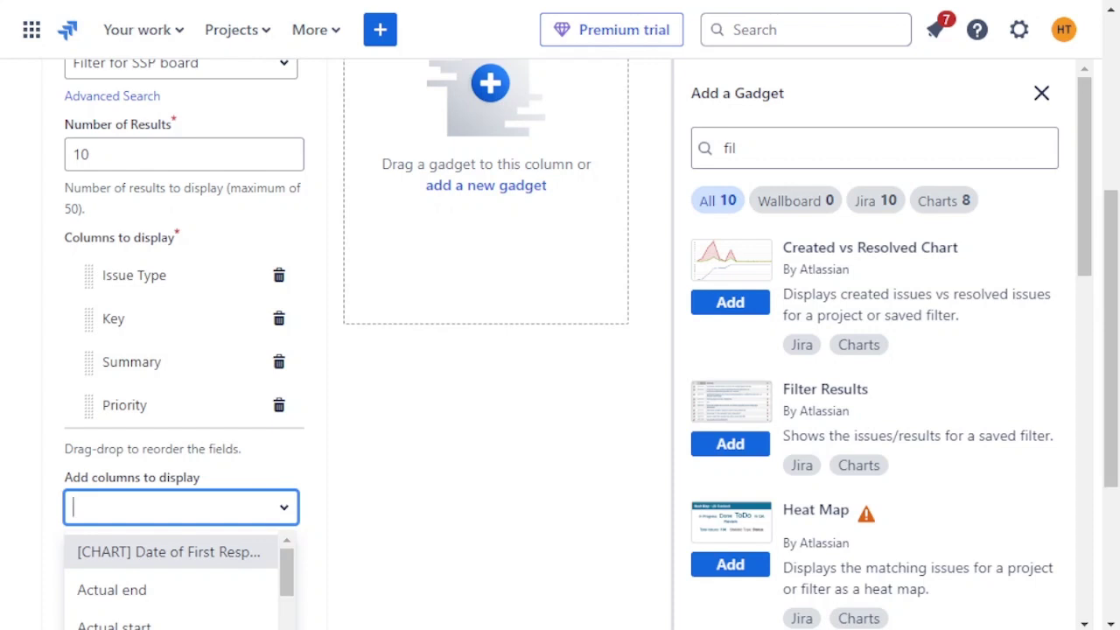
type("ke")
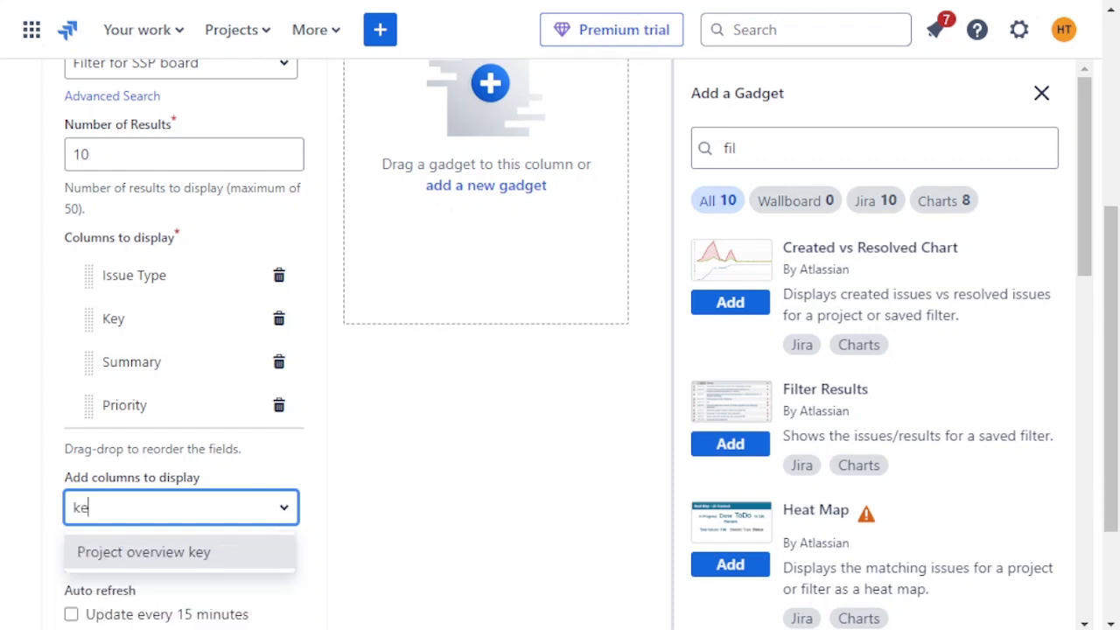
key("BackSpace")
key("BackSpace")
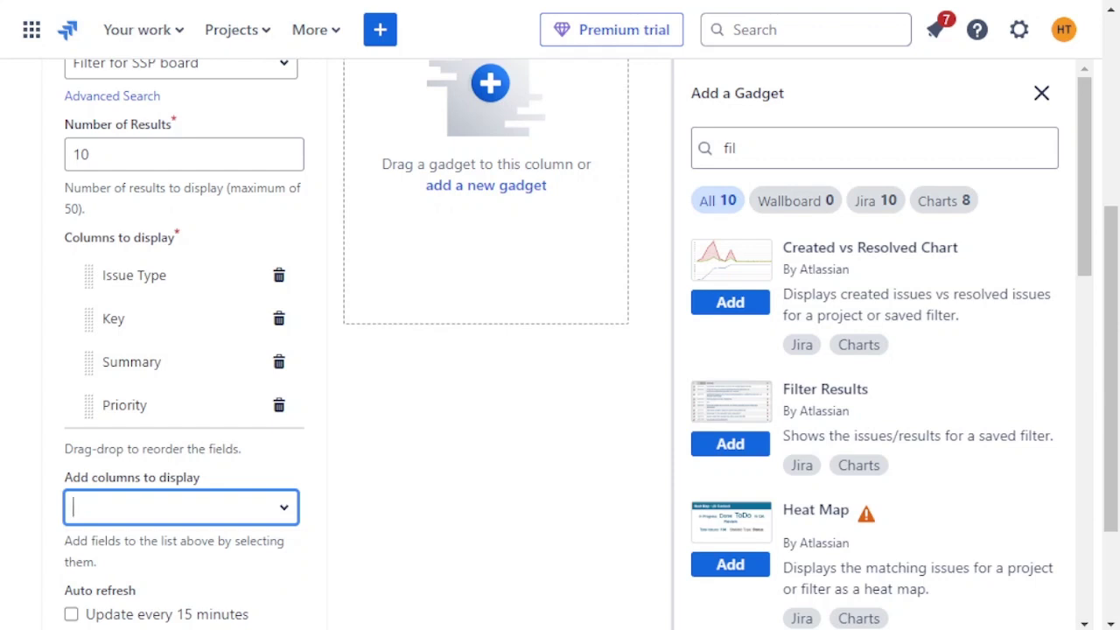
type("Ass")
key("Return")
scroll(183, 350, "down", 3)
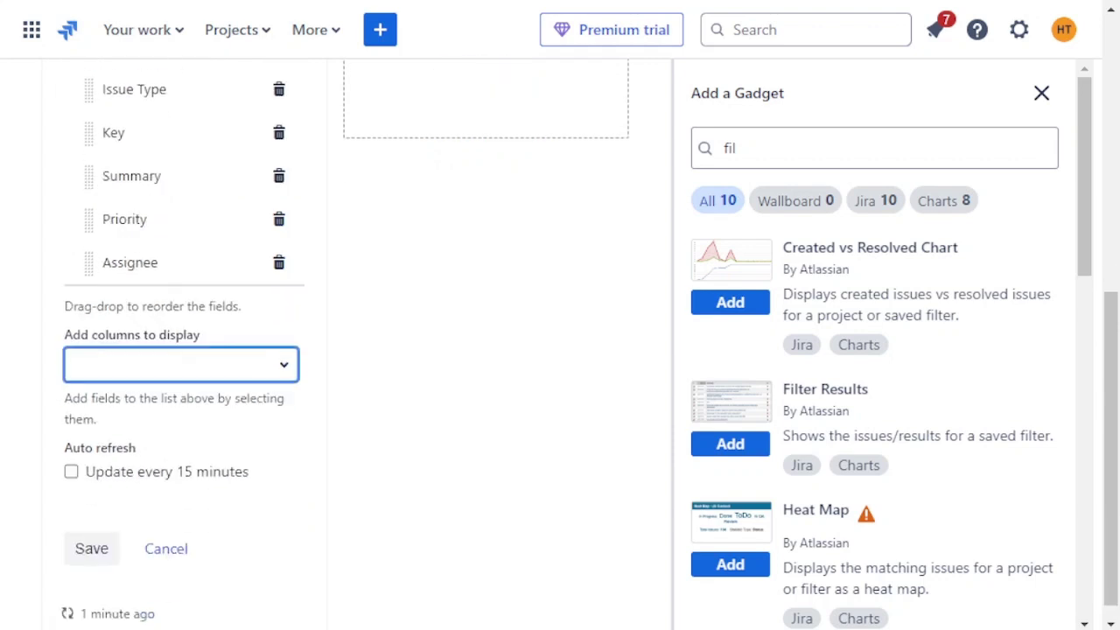
left_click(91, 528)
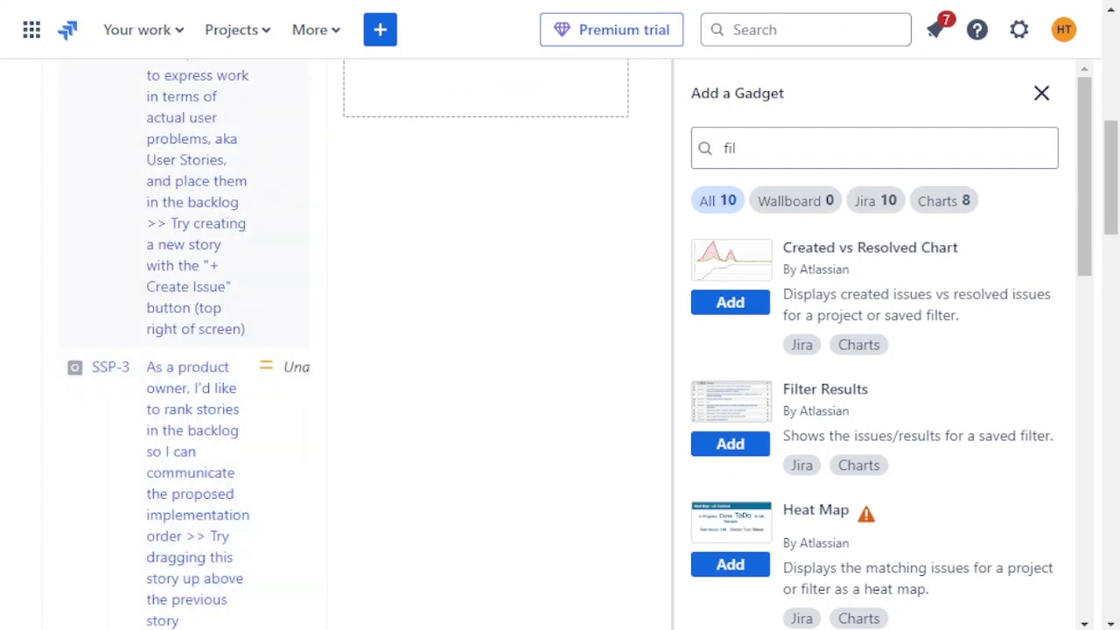
scroll(184, 332, "up", 5)
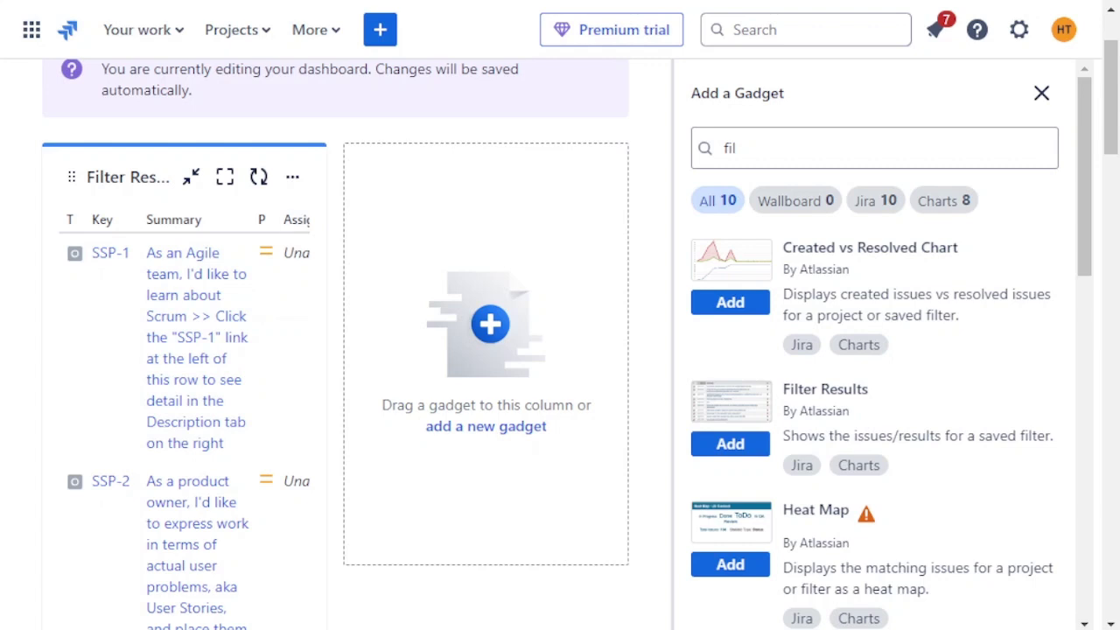
left_click(1041, 93)
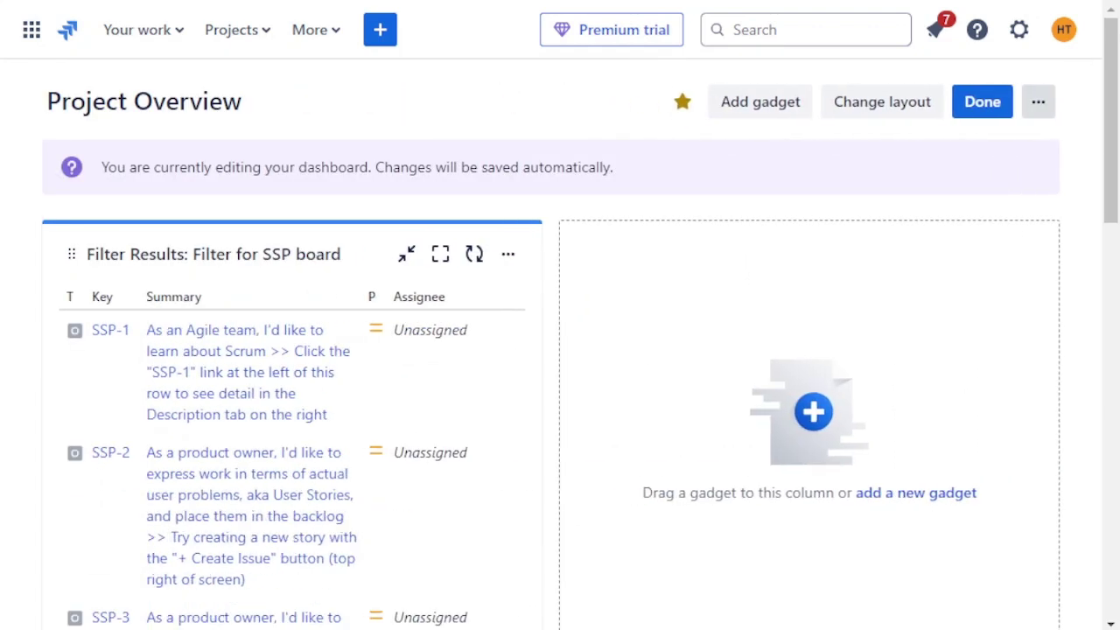
Search the gadget catalogue for "SPRIN" and add the Sprint Burndown Gadget to the dashboard.
scroll(438, 420, "down", 3)
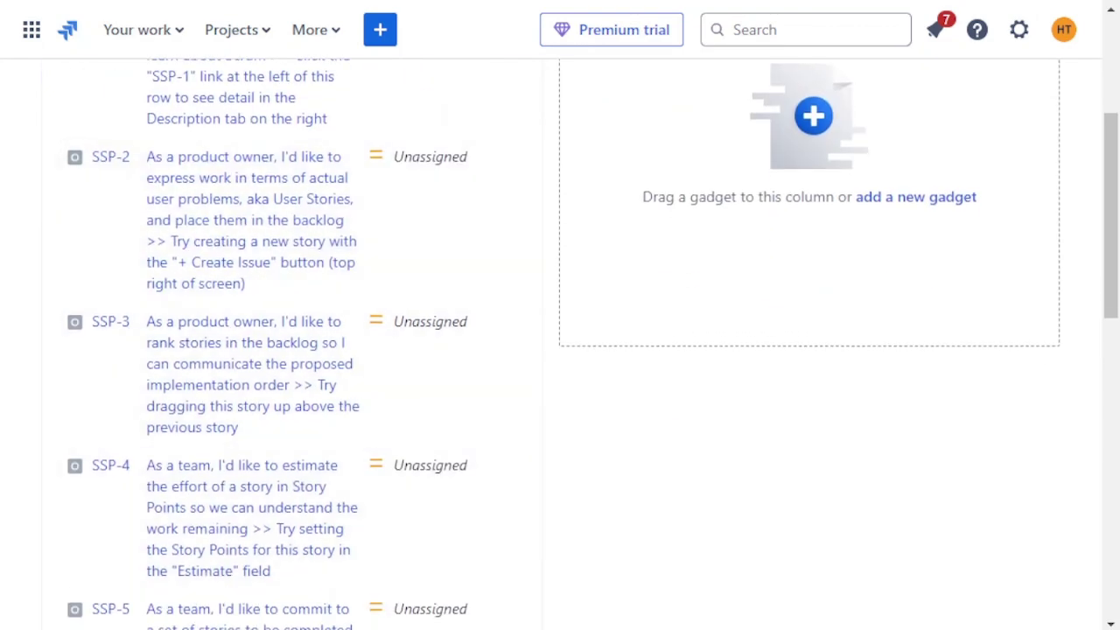
scroll(560, 350, "up", 3)
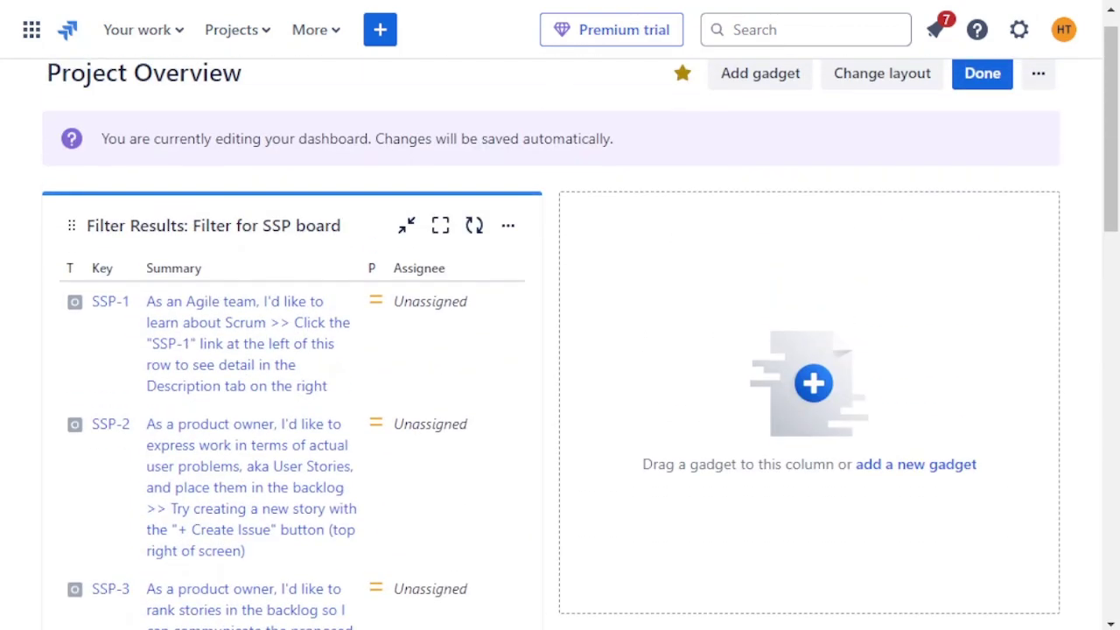
scroll(561, 350, "up", 1)
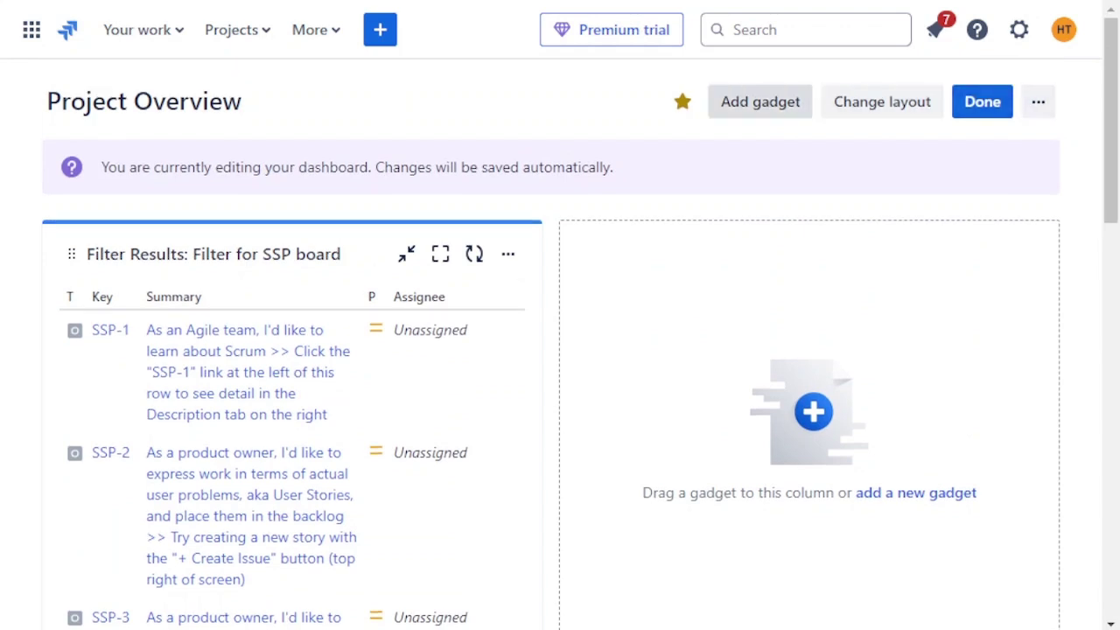
left_click(760, 102)
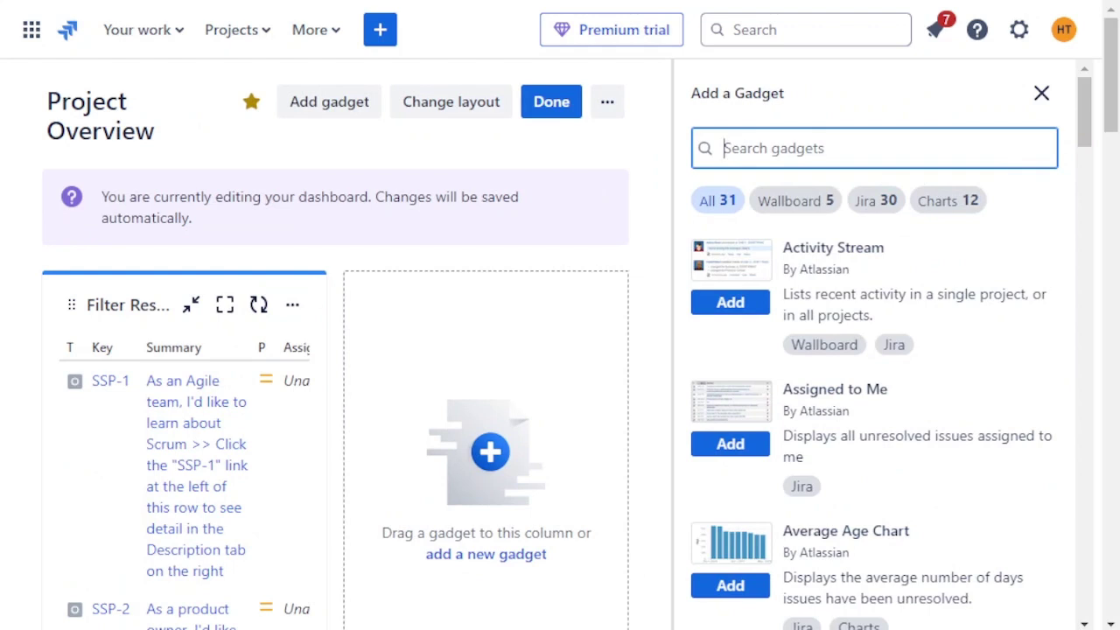
type("SPRI")
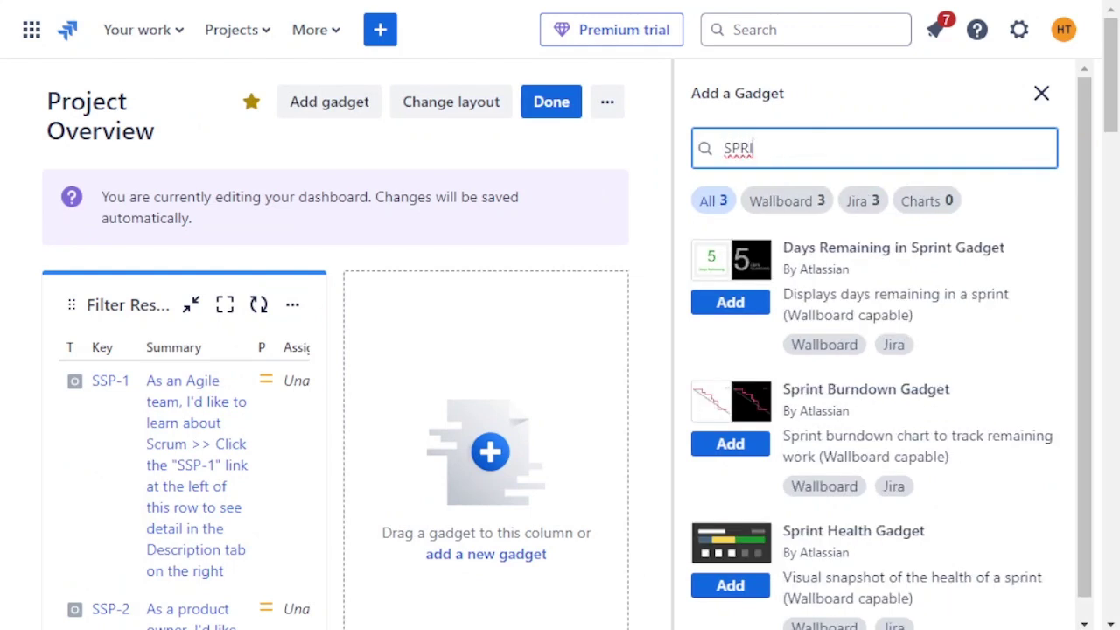
type("N")
left_click(731, 444)
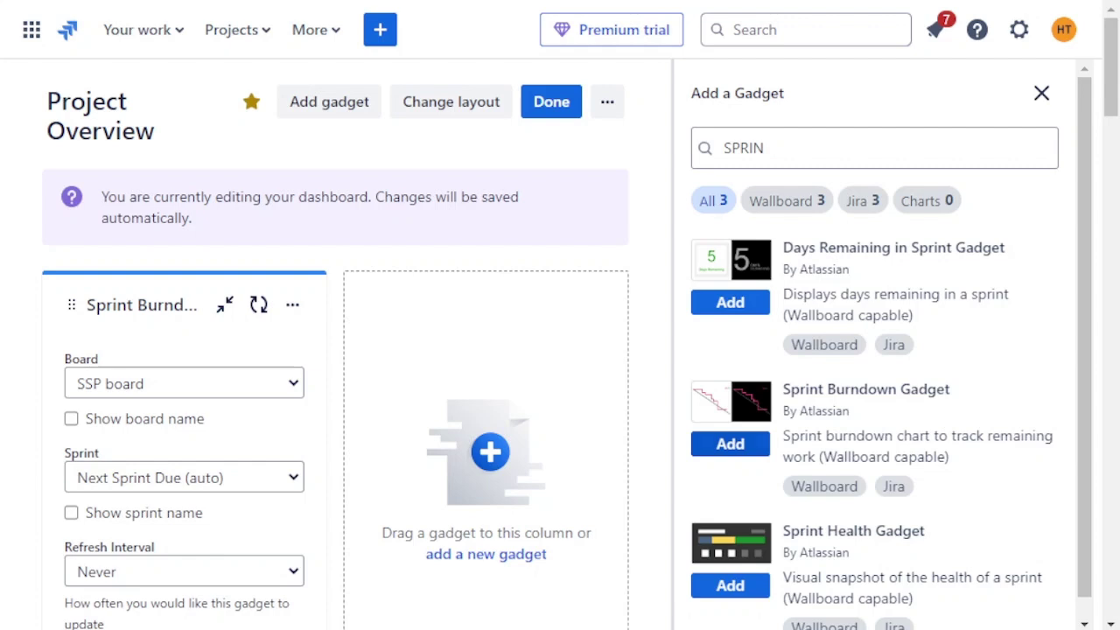
scroll(175, 263, "down", 2)
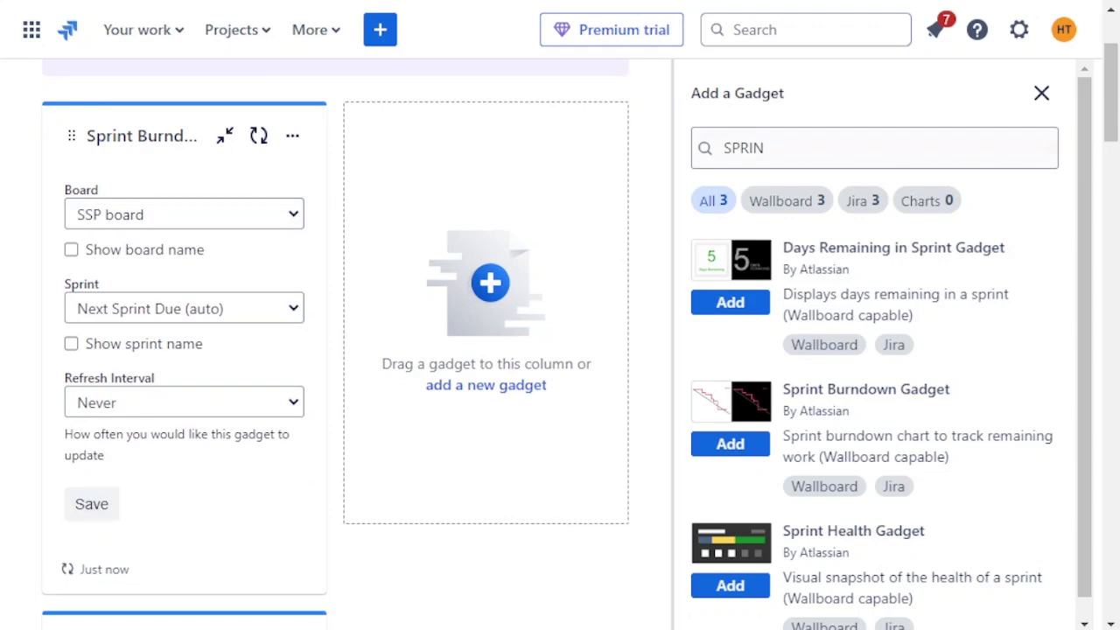
Search the gadget catalogue for "ASSIGN" and add the Assigned to Me gadget to the dashboard.
key("BackSpace")
key("BackSpace")
key("BackSpace")
key("BackSpace")
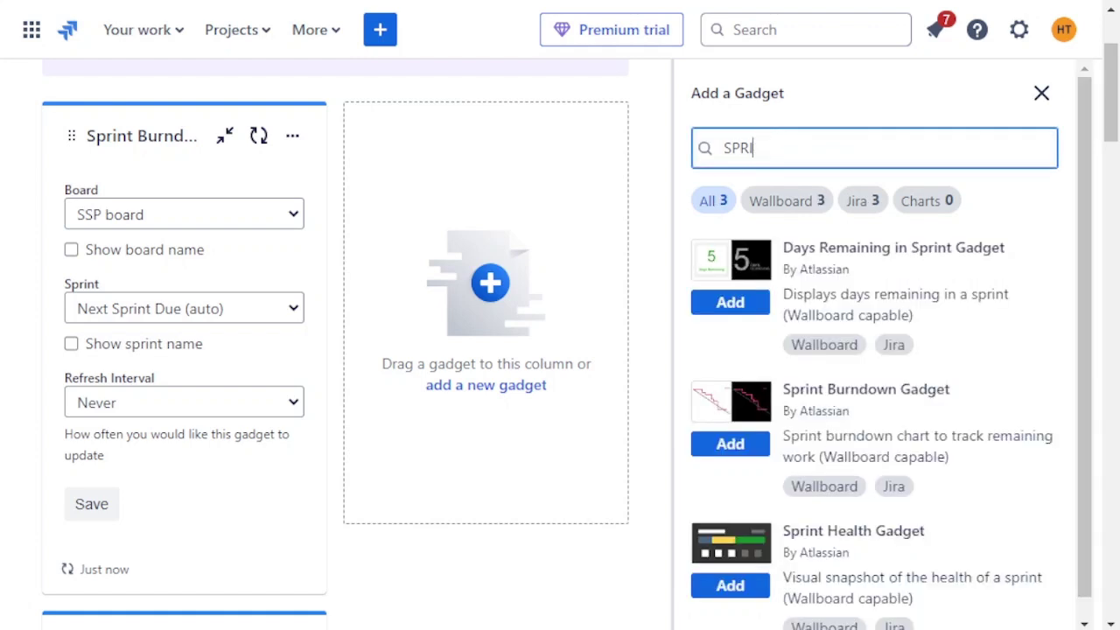
type("AA")
key("BackSpace")
key("BackSpace")
key("BackSpace")
type("AS")
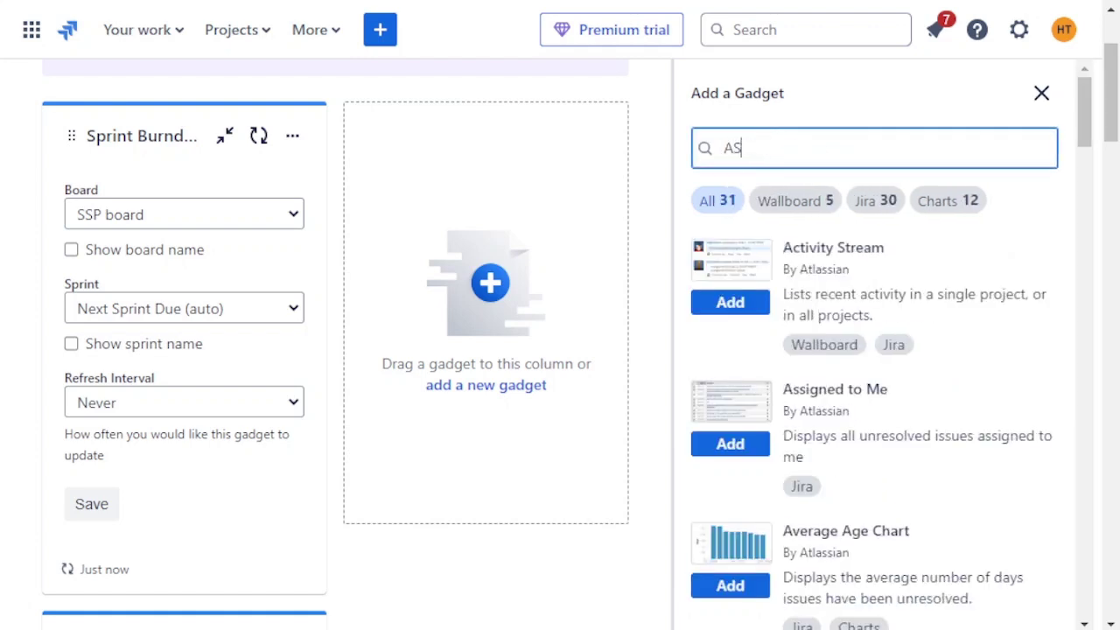
type("SIGN")
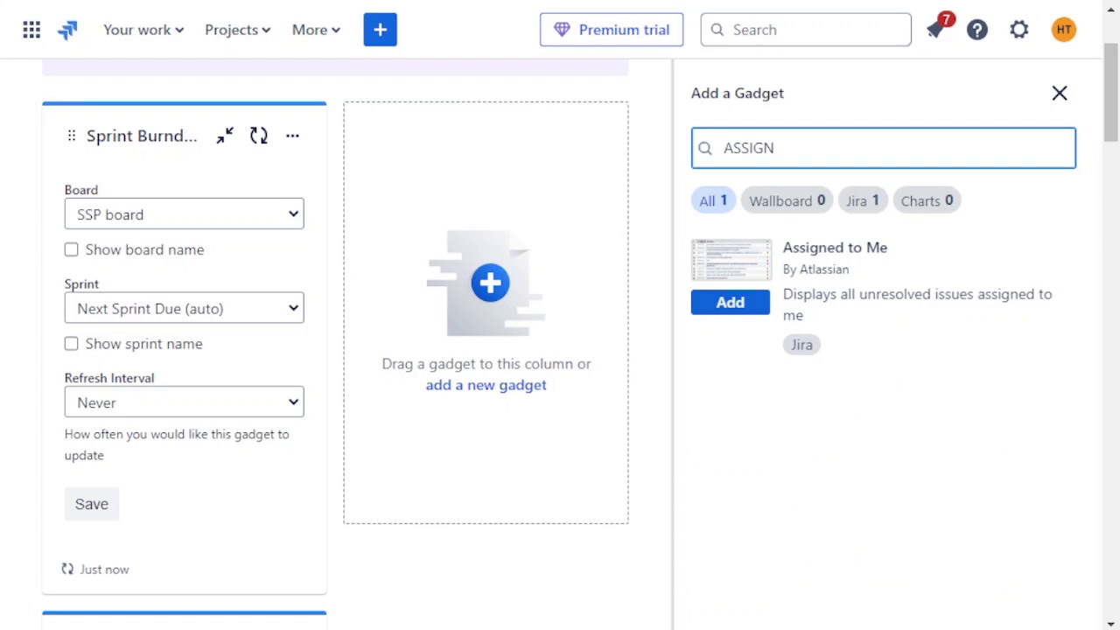
left_click(731, 303)
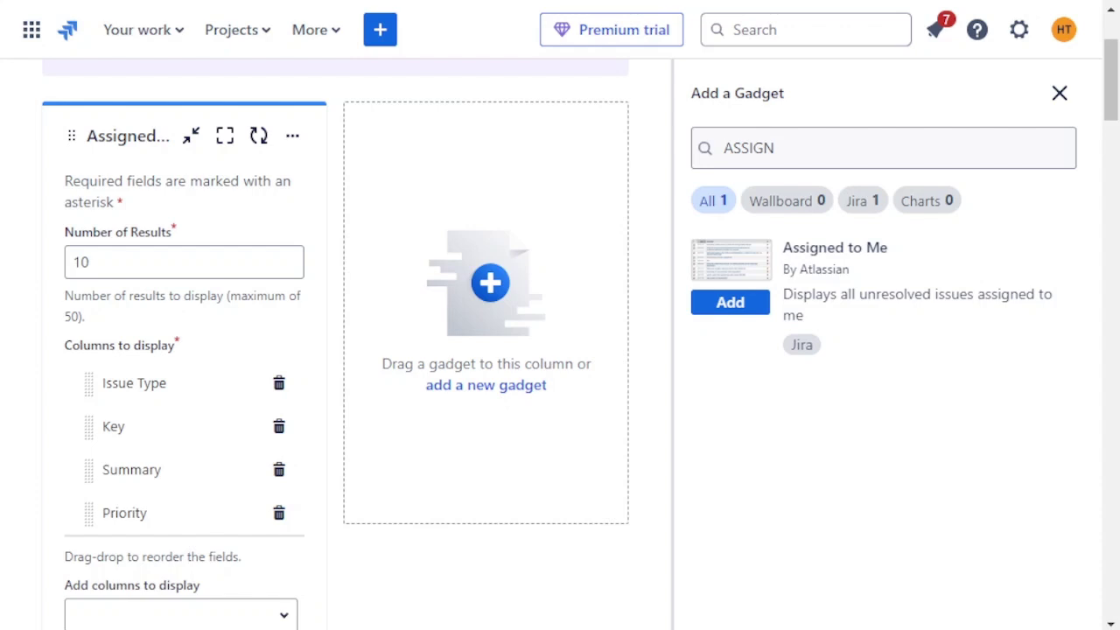
Search the gadget catalogue for "PIE" and add the Pie Chart gadget to the dashboard.
left_click(814, 148)
key("BackSpace")
key("BackSpace")
key("BackSpace")
key("BackSpace")
key("BackSpace")
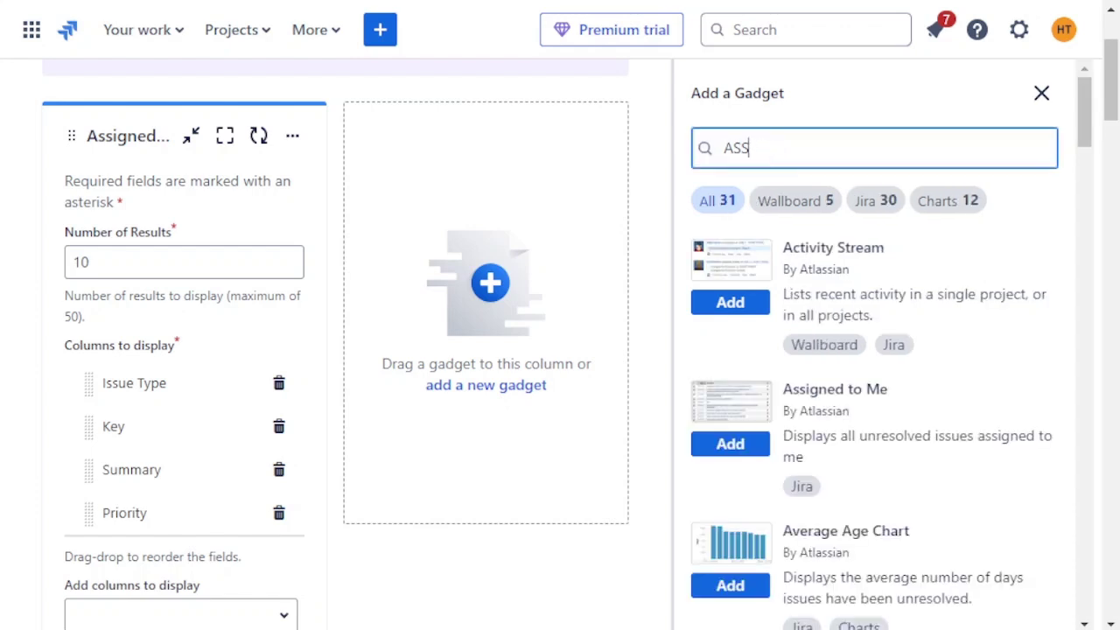
key("BackSpace")
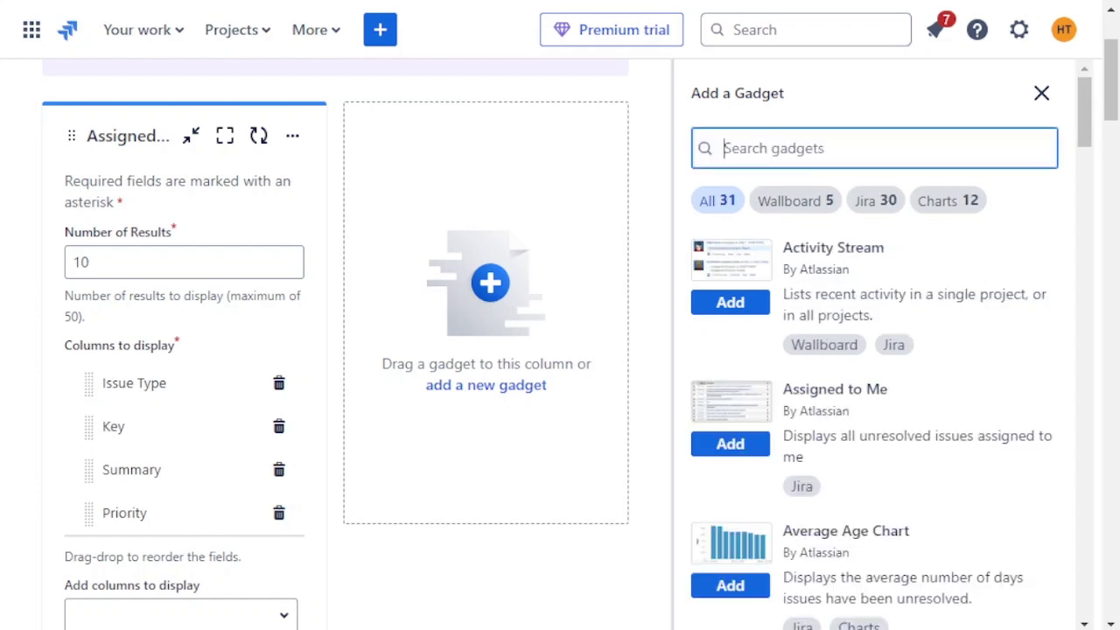
type("PIE")
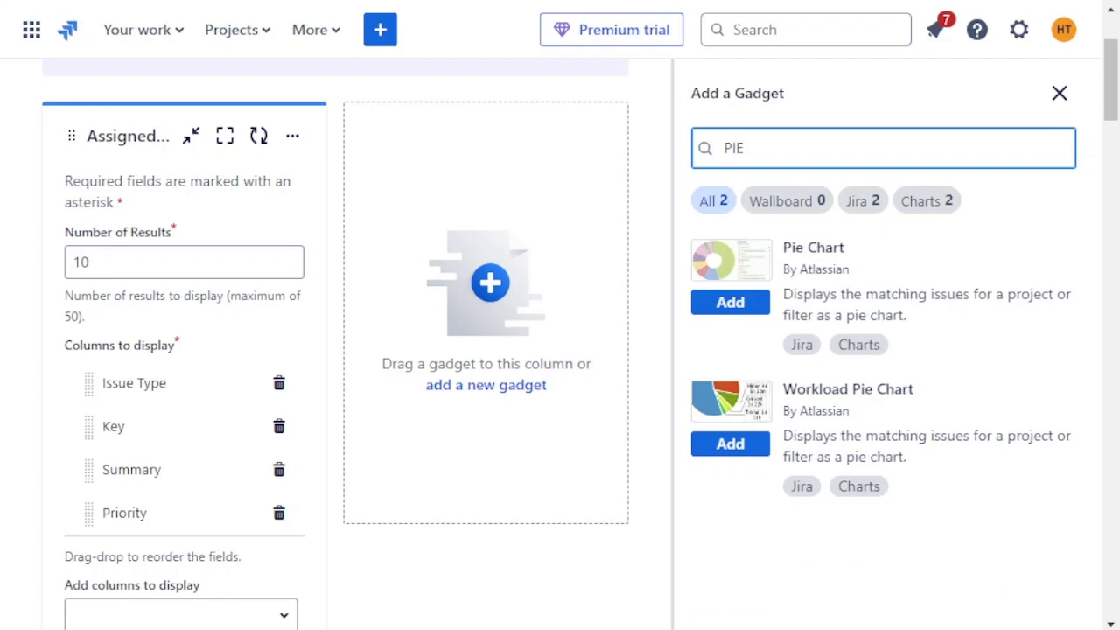
left_click(729, 302)
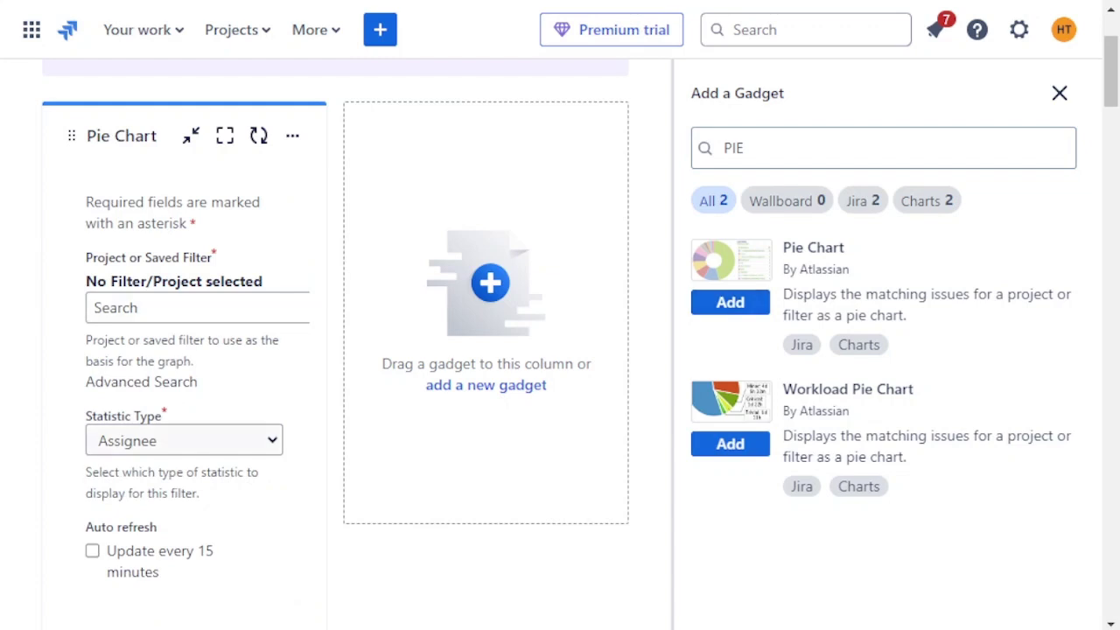
Set the Pie Chart gadget's statistic type to Sprint.
left_click(184, 440)
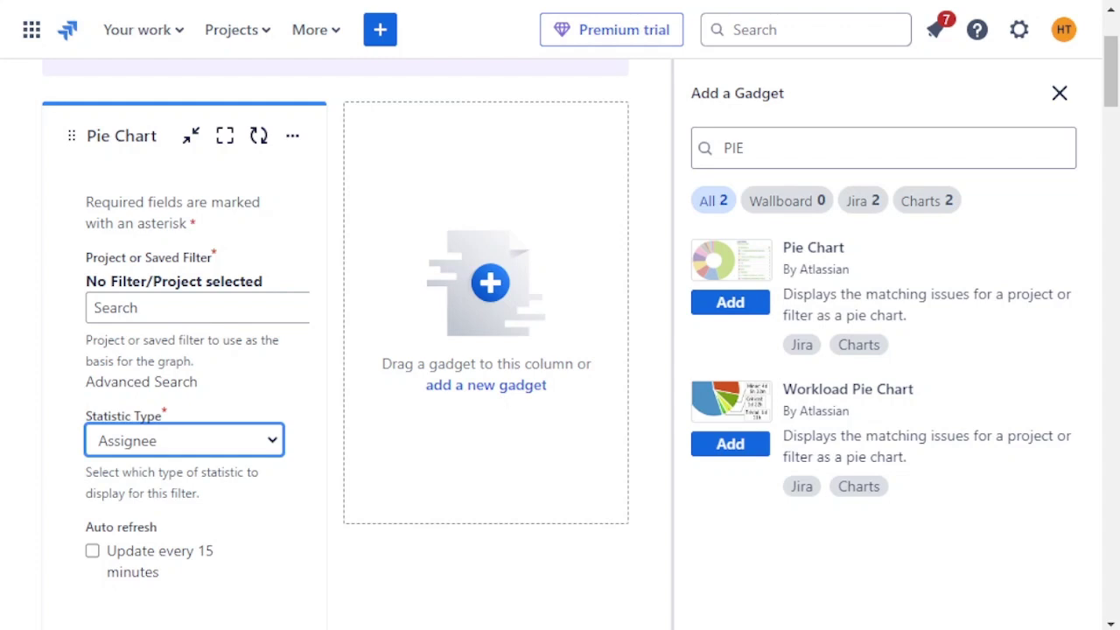
left_click(118, 441)
key("Down")
key("Up")
key("Down")
key("Up")
Base the Pie Chart gadget on the Sample Scrum Project and set its statistic type to Status.
left_click(197, 308)
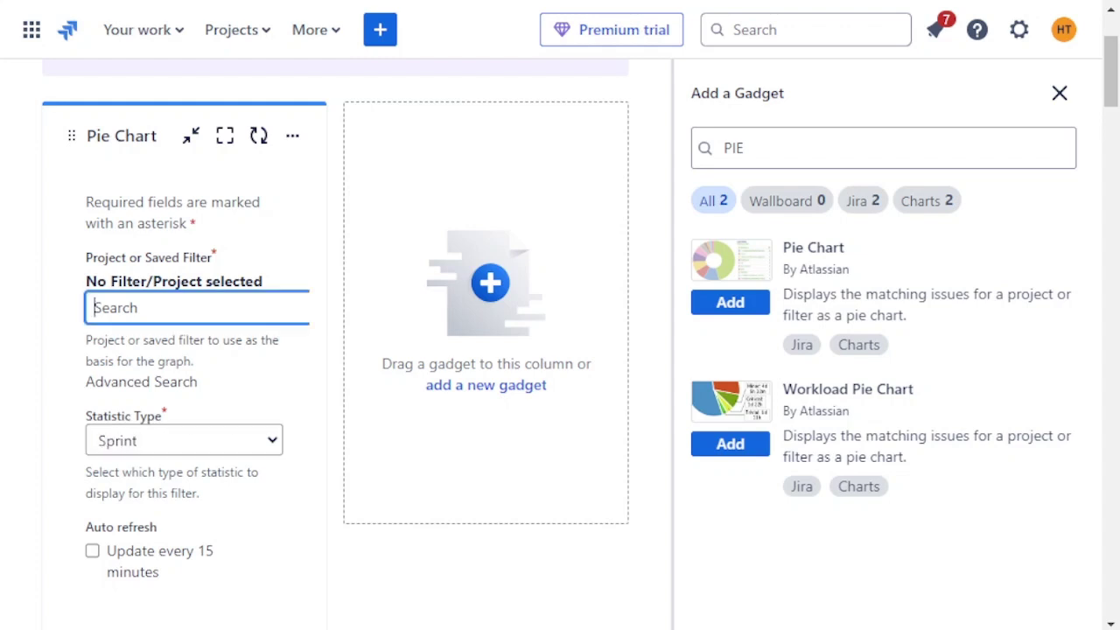
type("SSP")
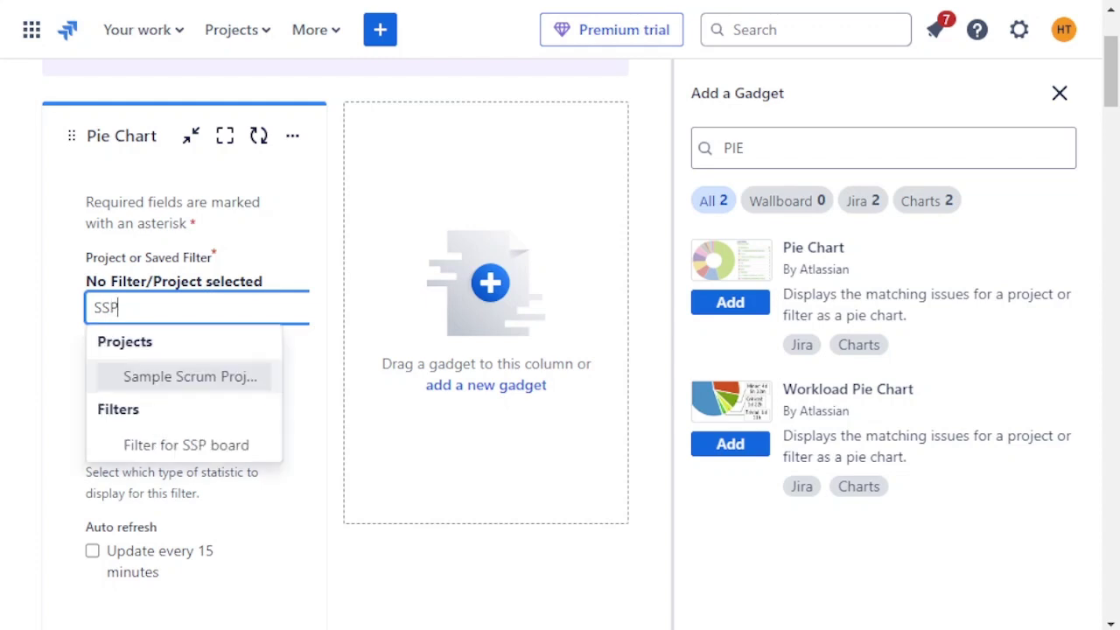
key("Return")
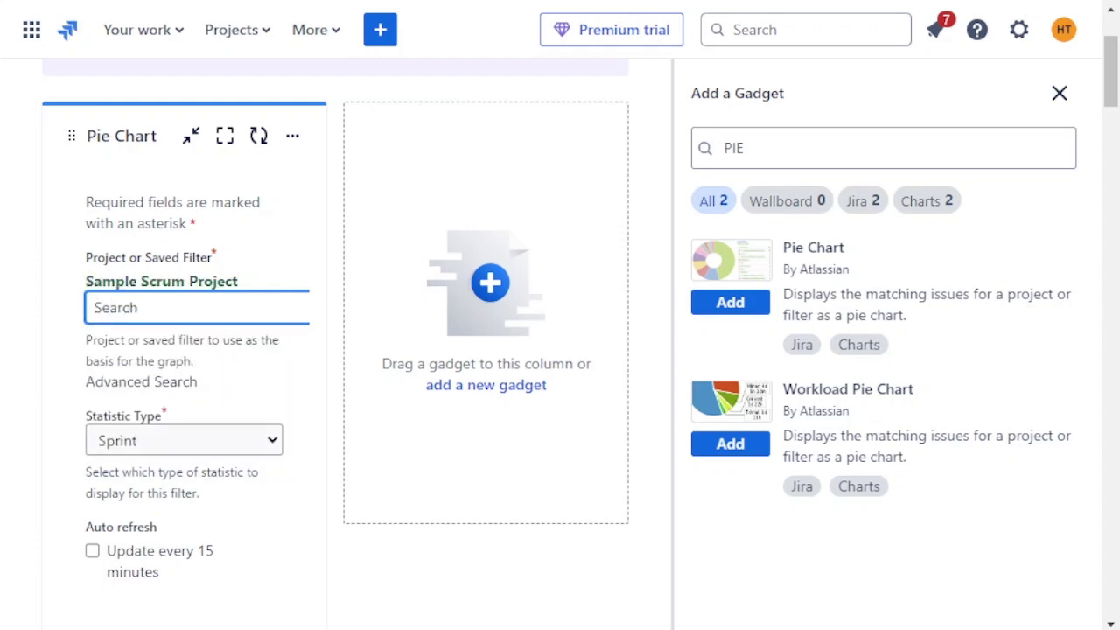
left_click(184, 440)
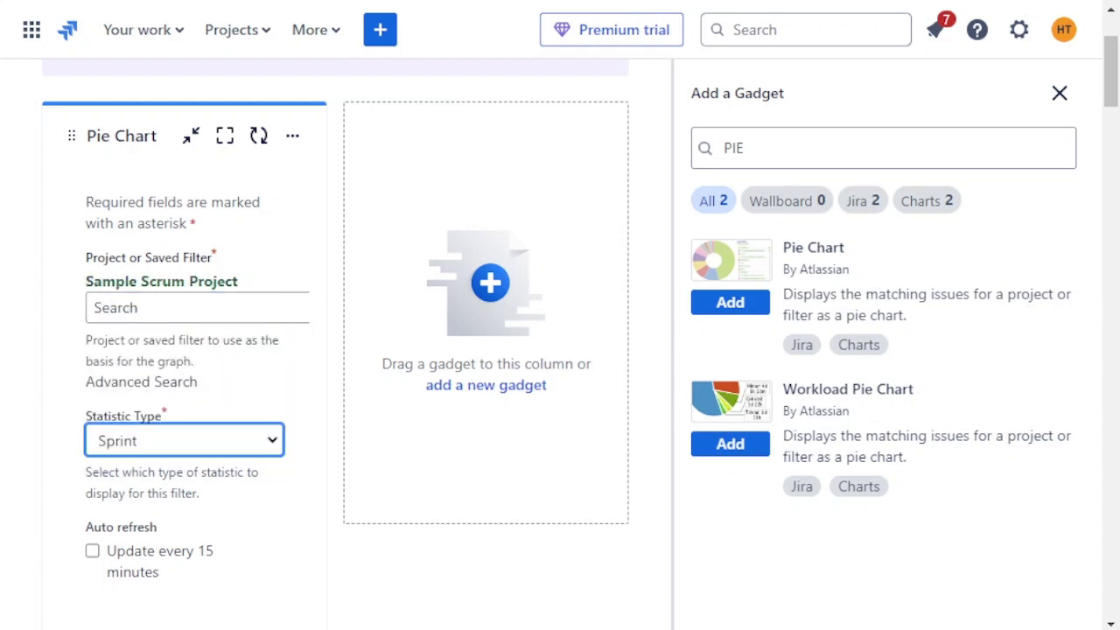
key("Down")
Turn on automatic updating every 15 minutes for the Pie Chart gadget and save its configuration.
scroll(335, 350, "down", 2)
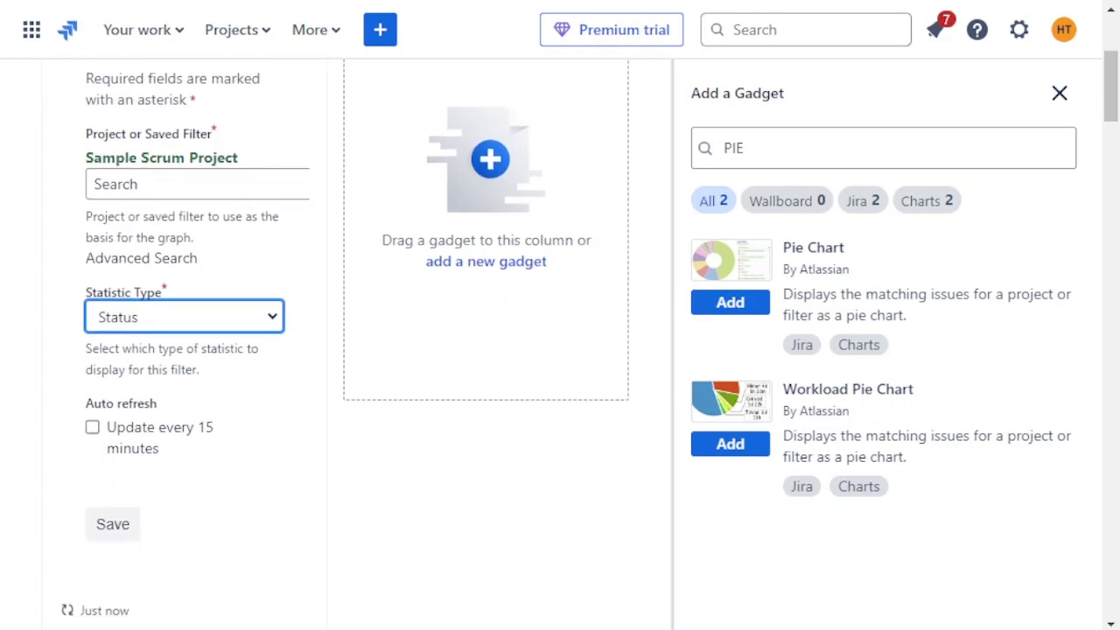
key("Tab")
key("space")
key("Tab")
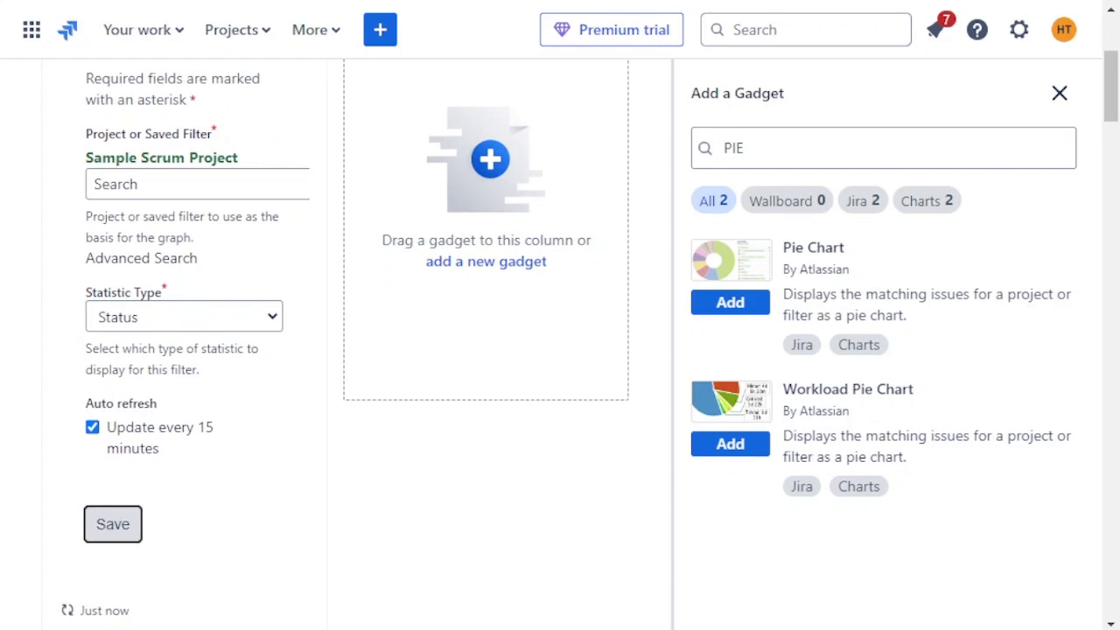
key("Return")
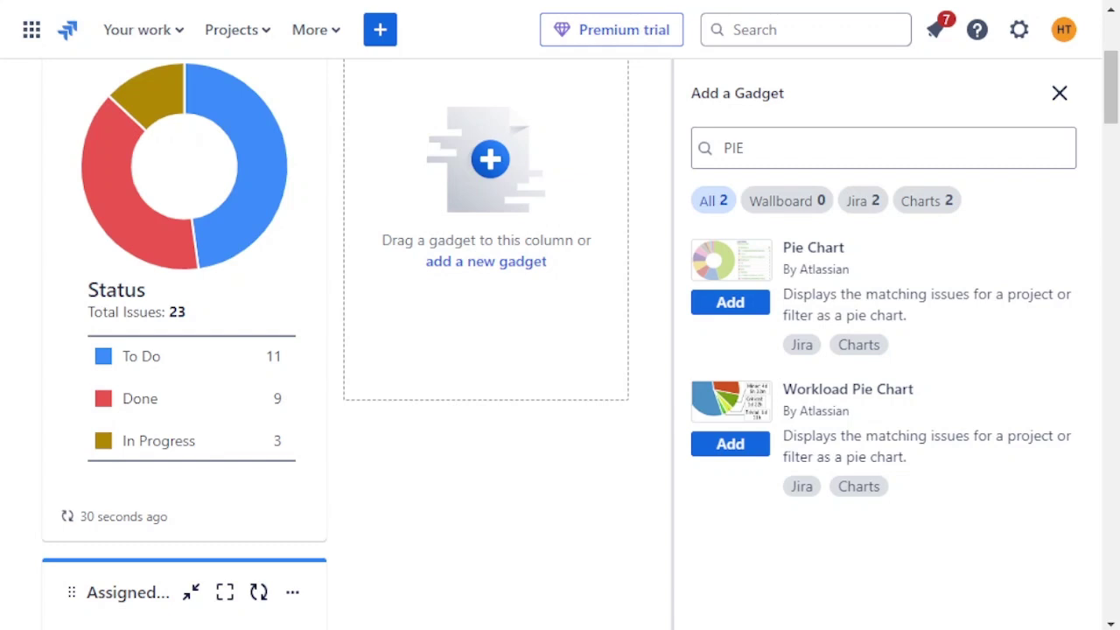
Close the gadget catalogue and move the refreshed Pie Chart gadget into the empty second column.
scroll(236, 263, "up", 2)
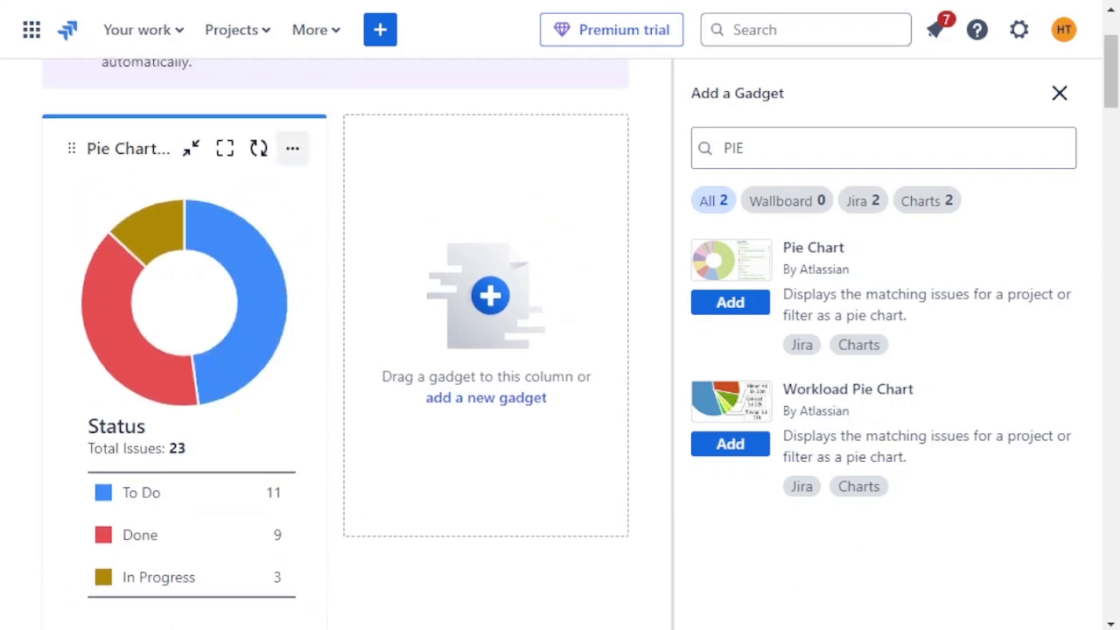
left_click(259, 149)
scroll(259, 149, "up", 2)
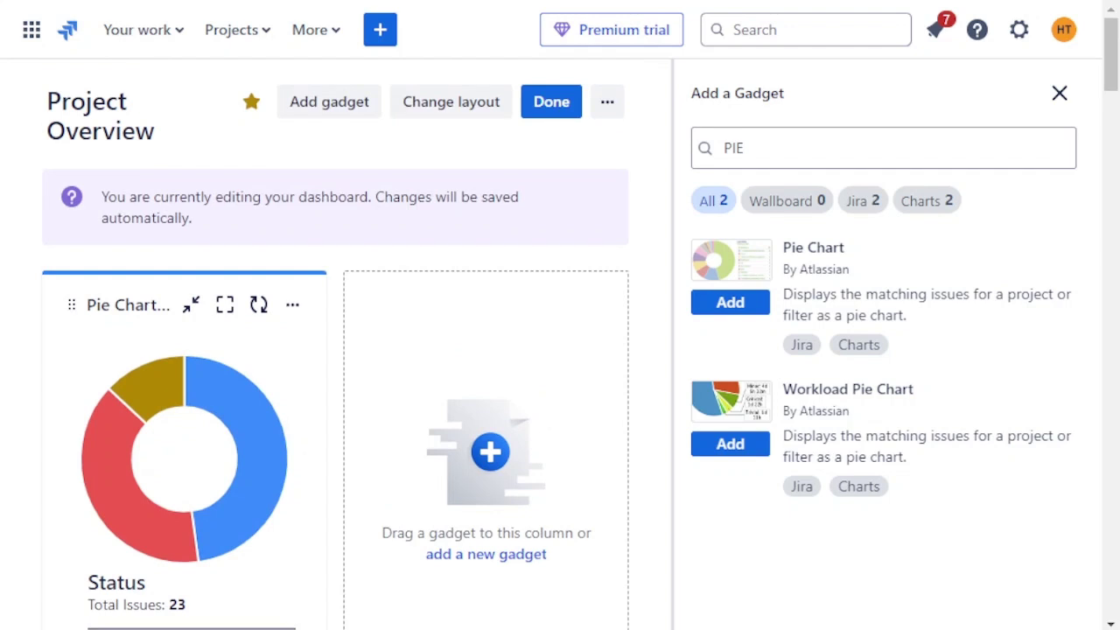
left_click(1060, 93)
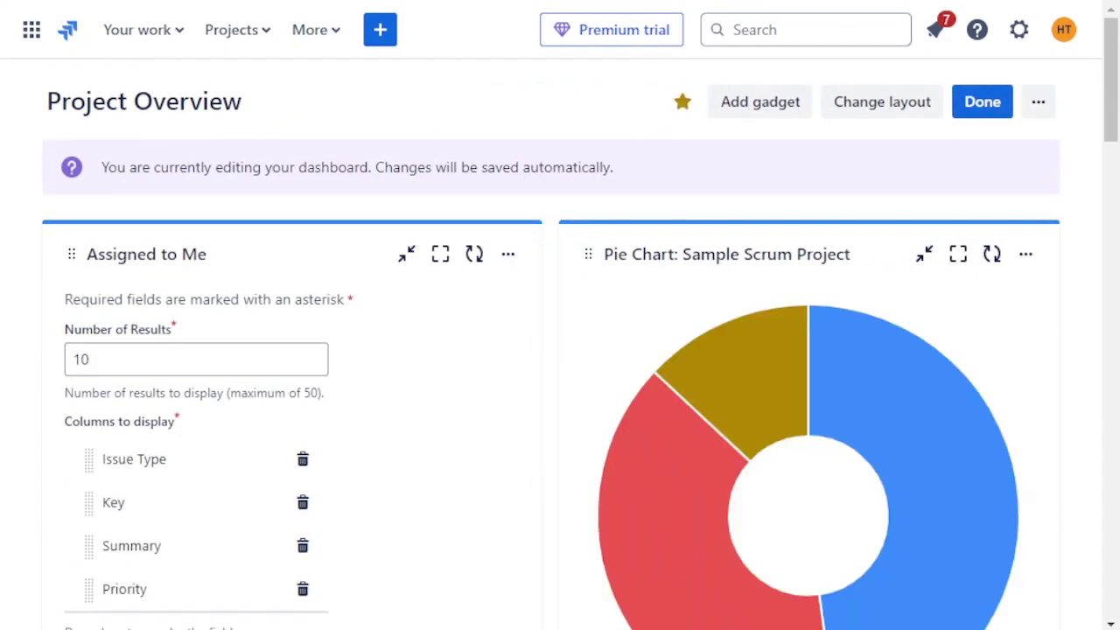
Save the Assigned to Me gadget with 10 results and the Issue Type, Key, Summary and Priority columns.
scroll(560, 350, "down", 3)
left_click(91, 536)
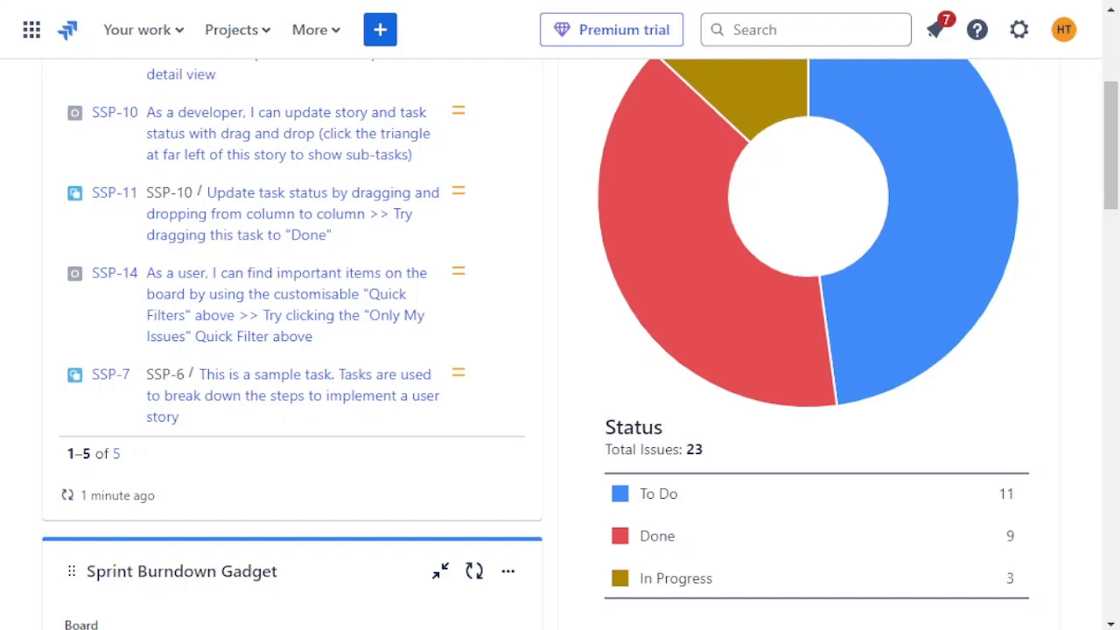
scroll(560, 350, "down", 2)
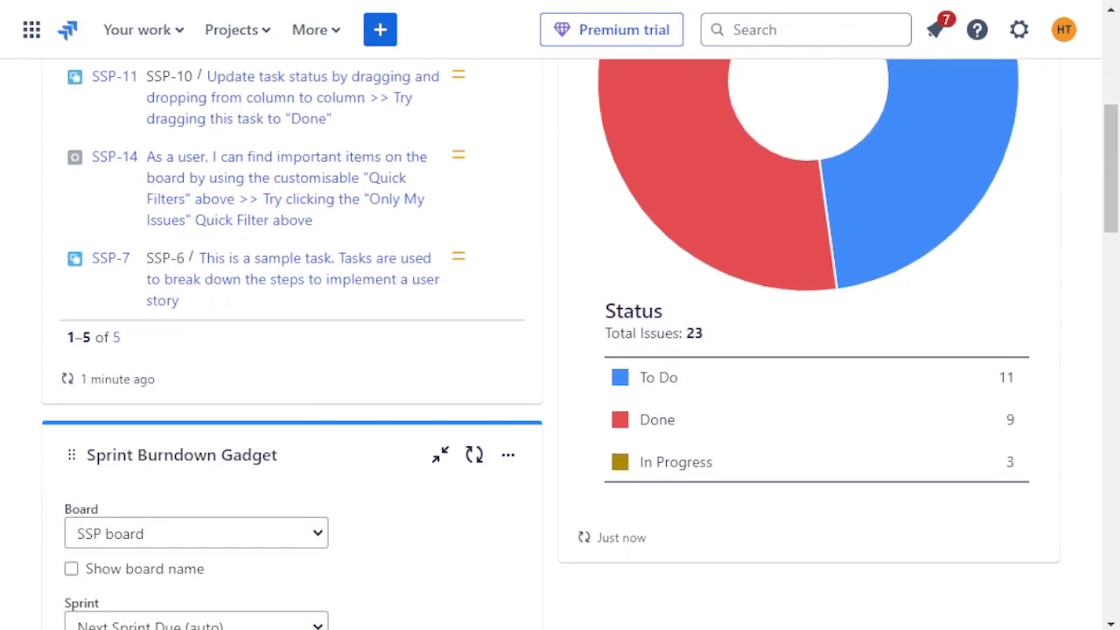
scroll(560, 350, "up", 3)
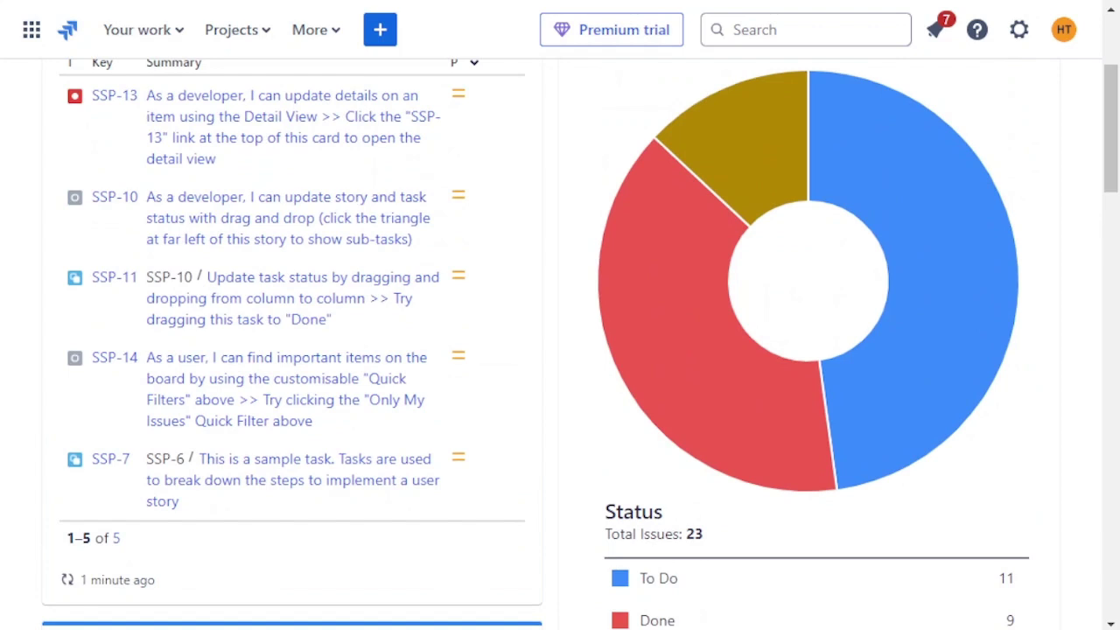
scroll(560, 350, "down", 1)
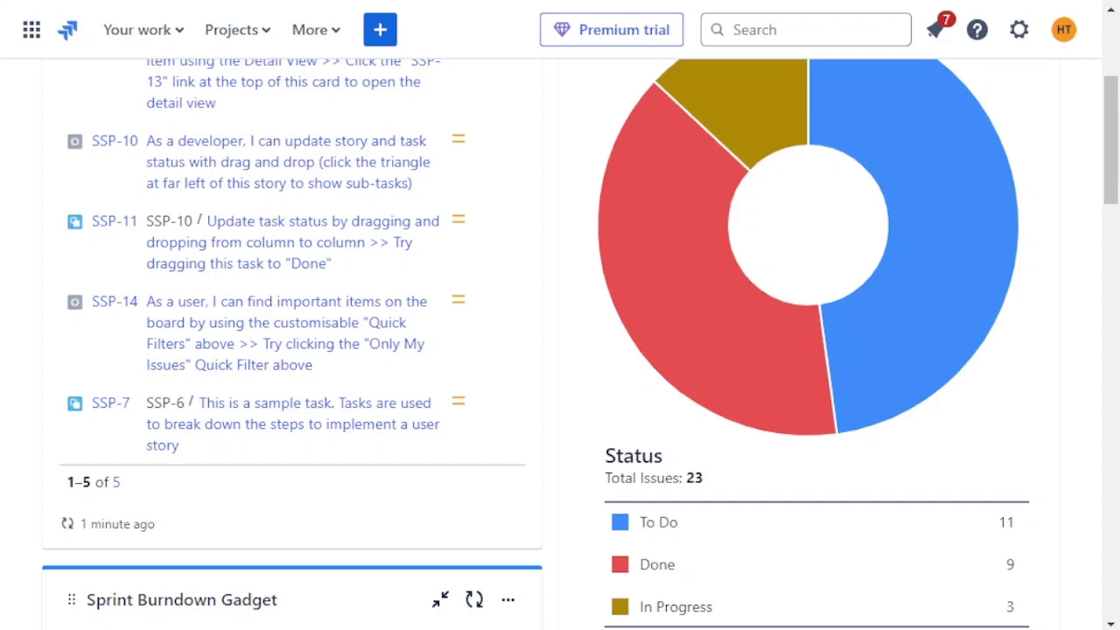
scroll(560, 350, "down", 3)
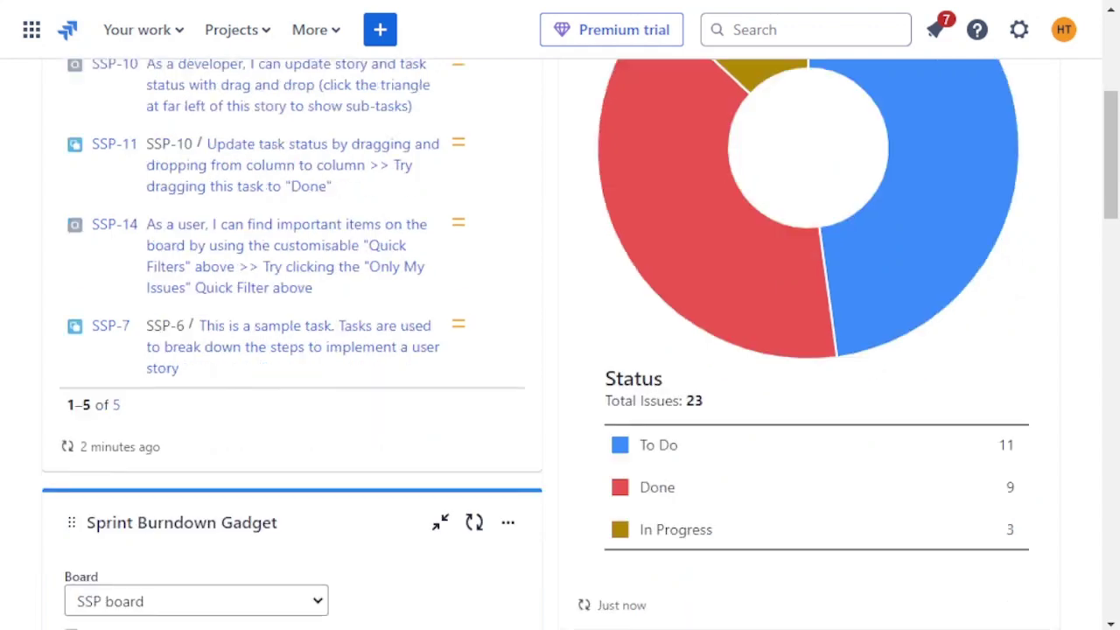